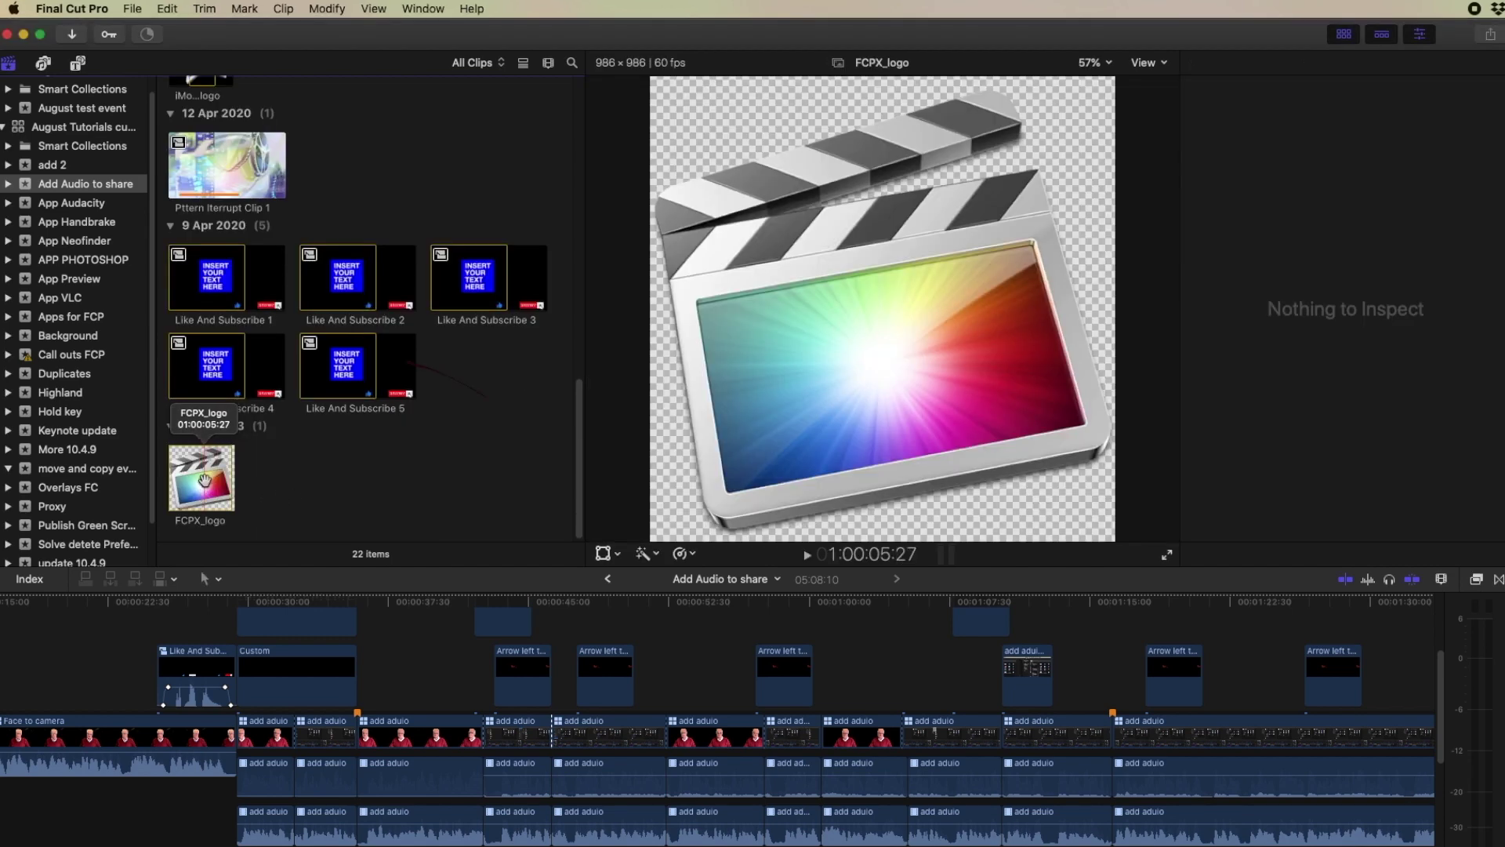
Step: Copy FCPX_logo with its original media into the August test library using Copy Clip to Library
left_click(204, 479)
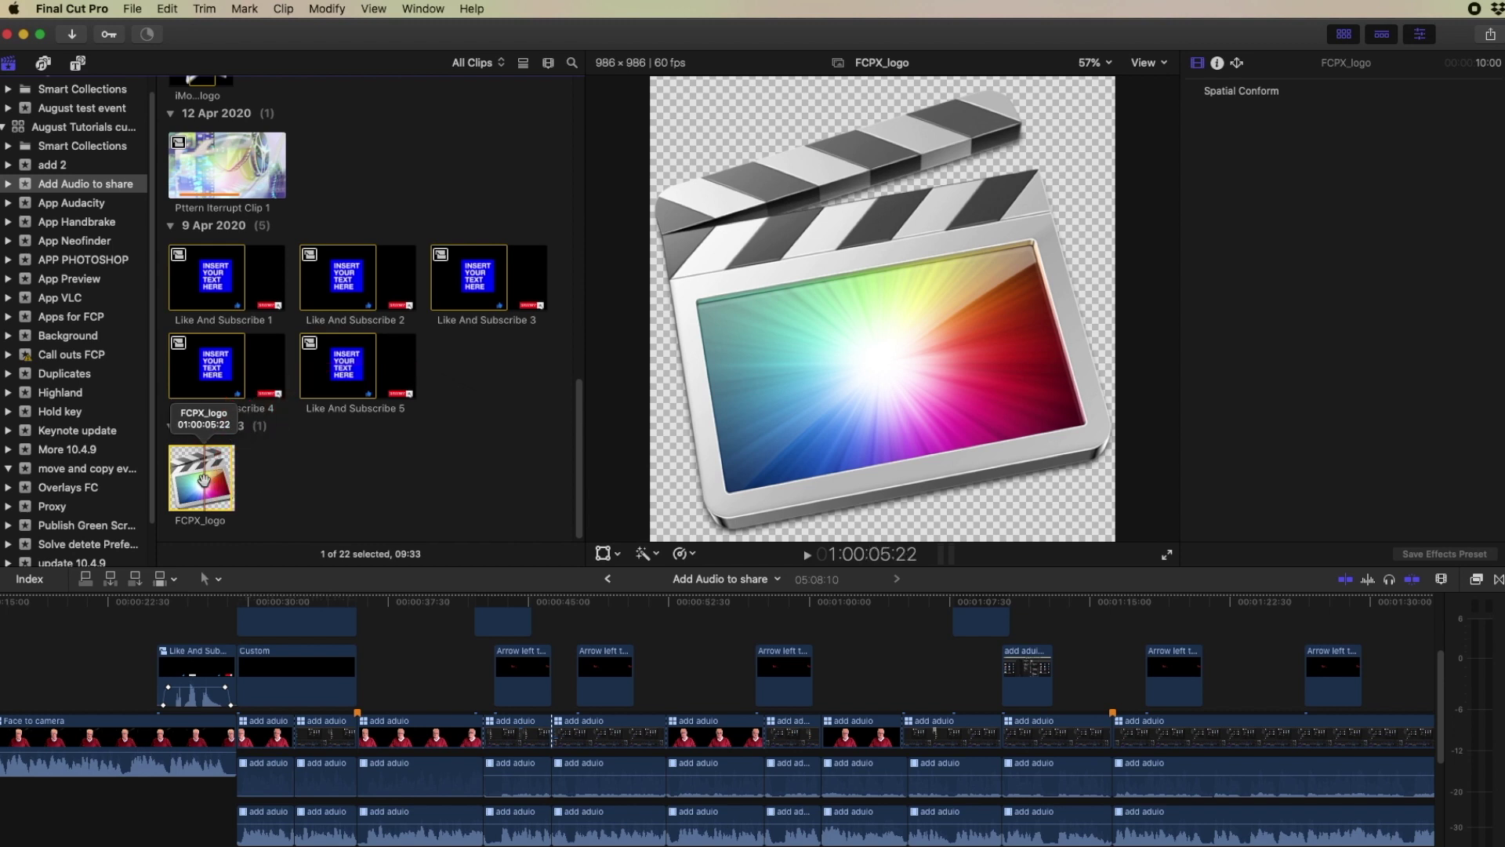
left_click(135, 9)
mouse_move(196, 279)
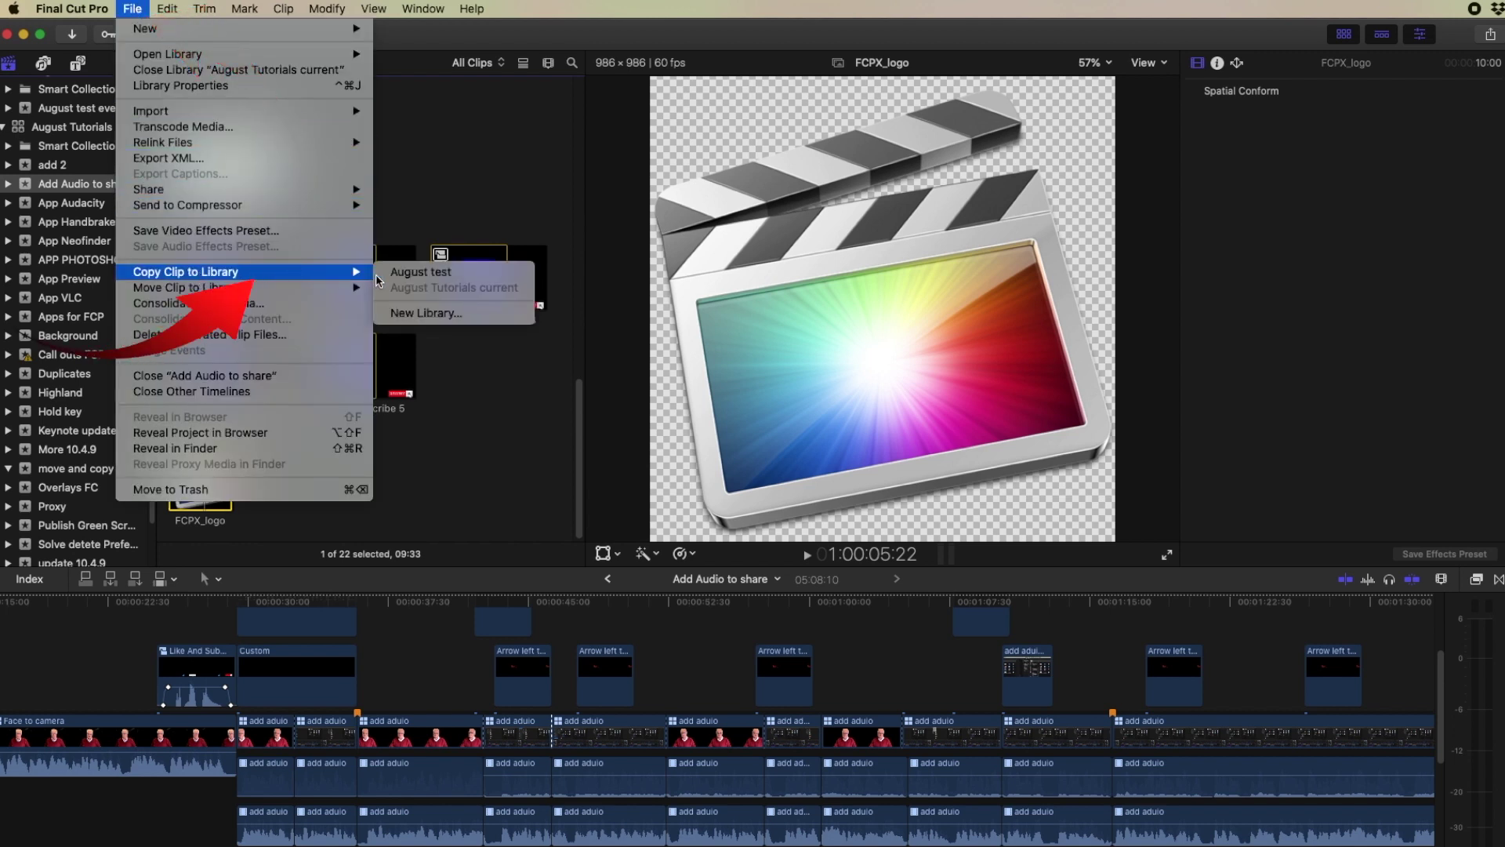
left_click(453, 275)
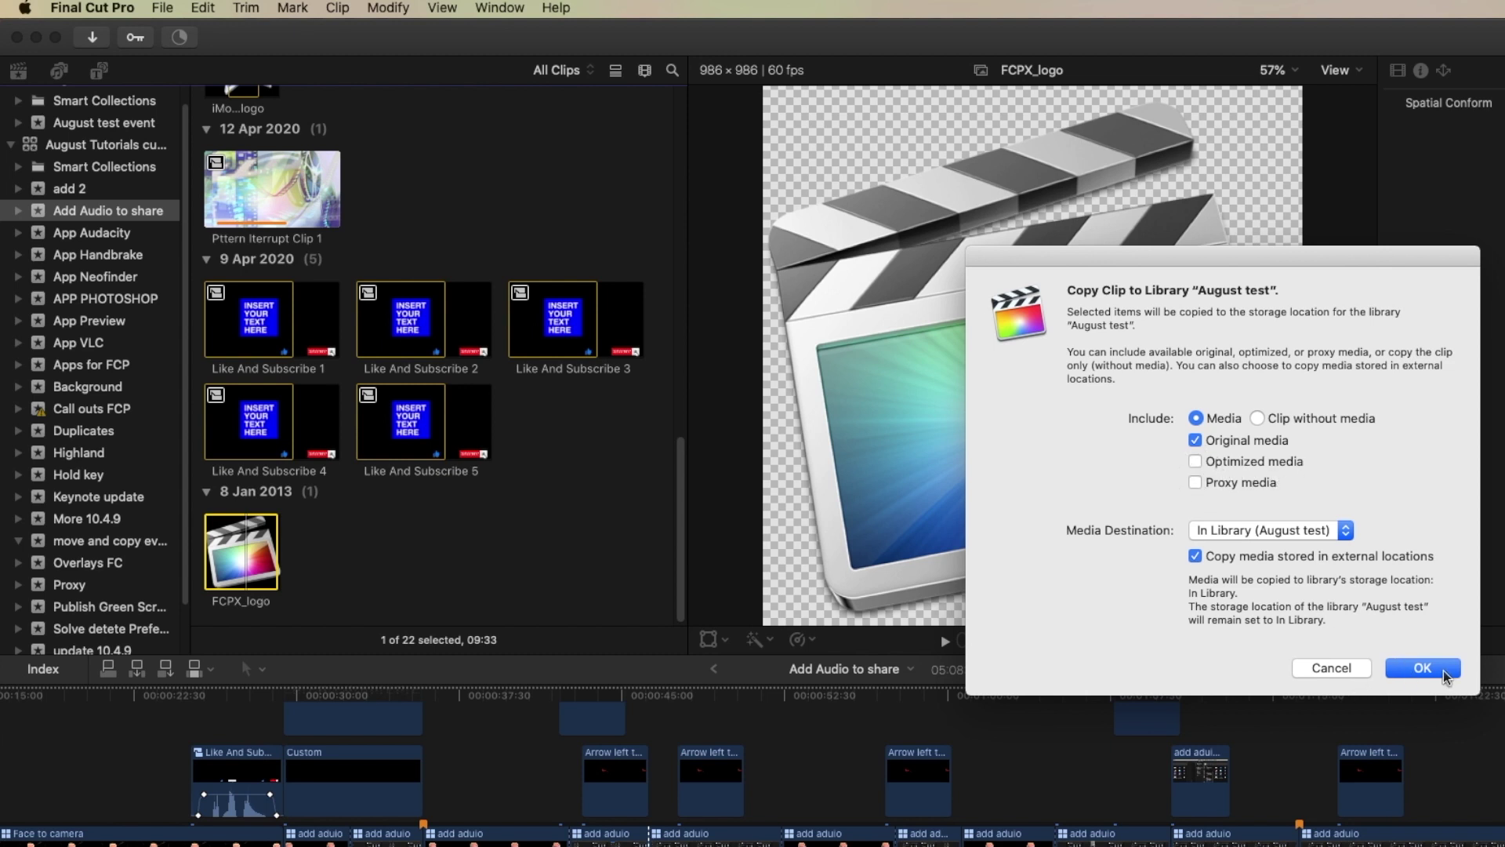
left_click(1443, 670)
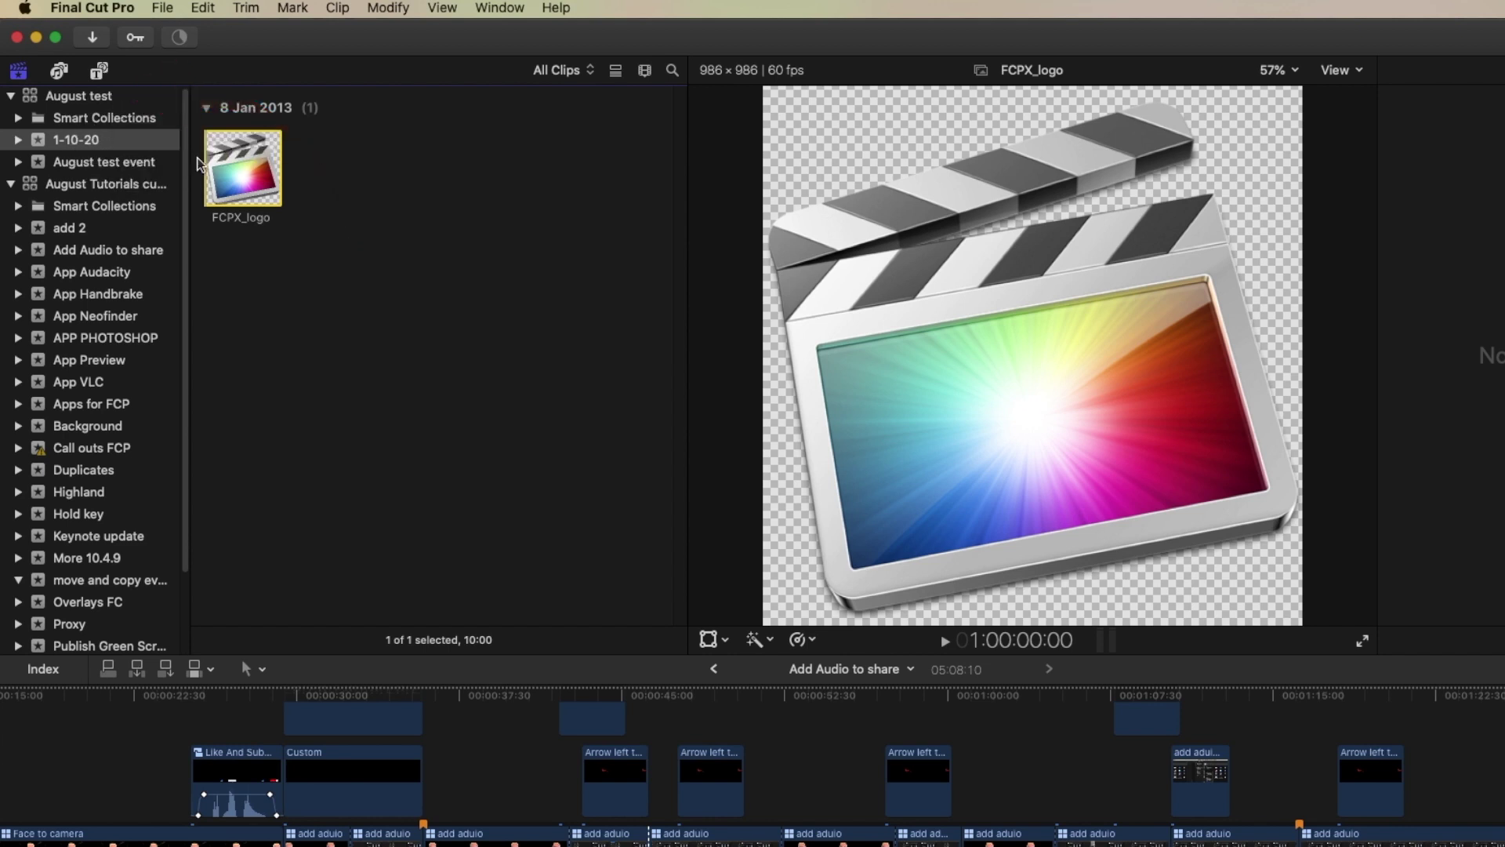
Step: Undo that copy, then drag a copy of FCPX_logo with its media into the August test event
key("super+z")
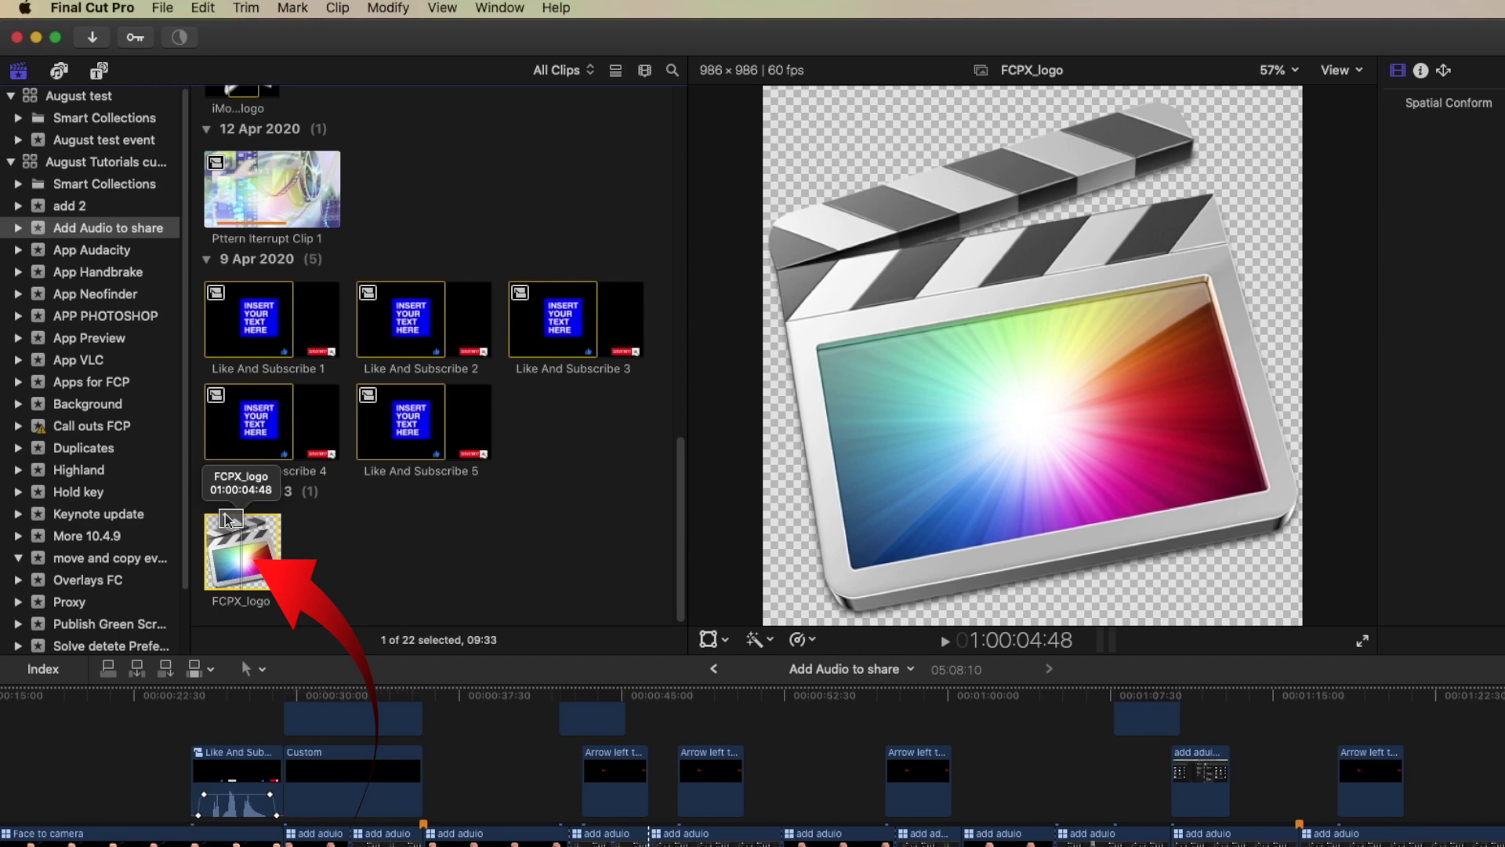
left_click_drag(227, 519, 126, 141)
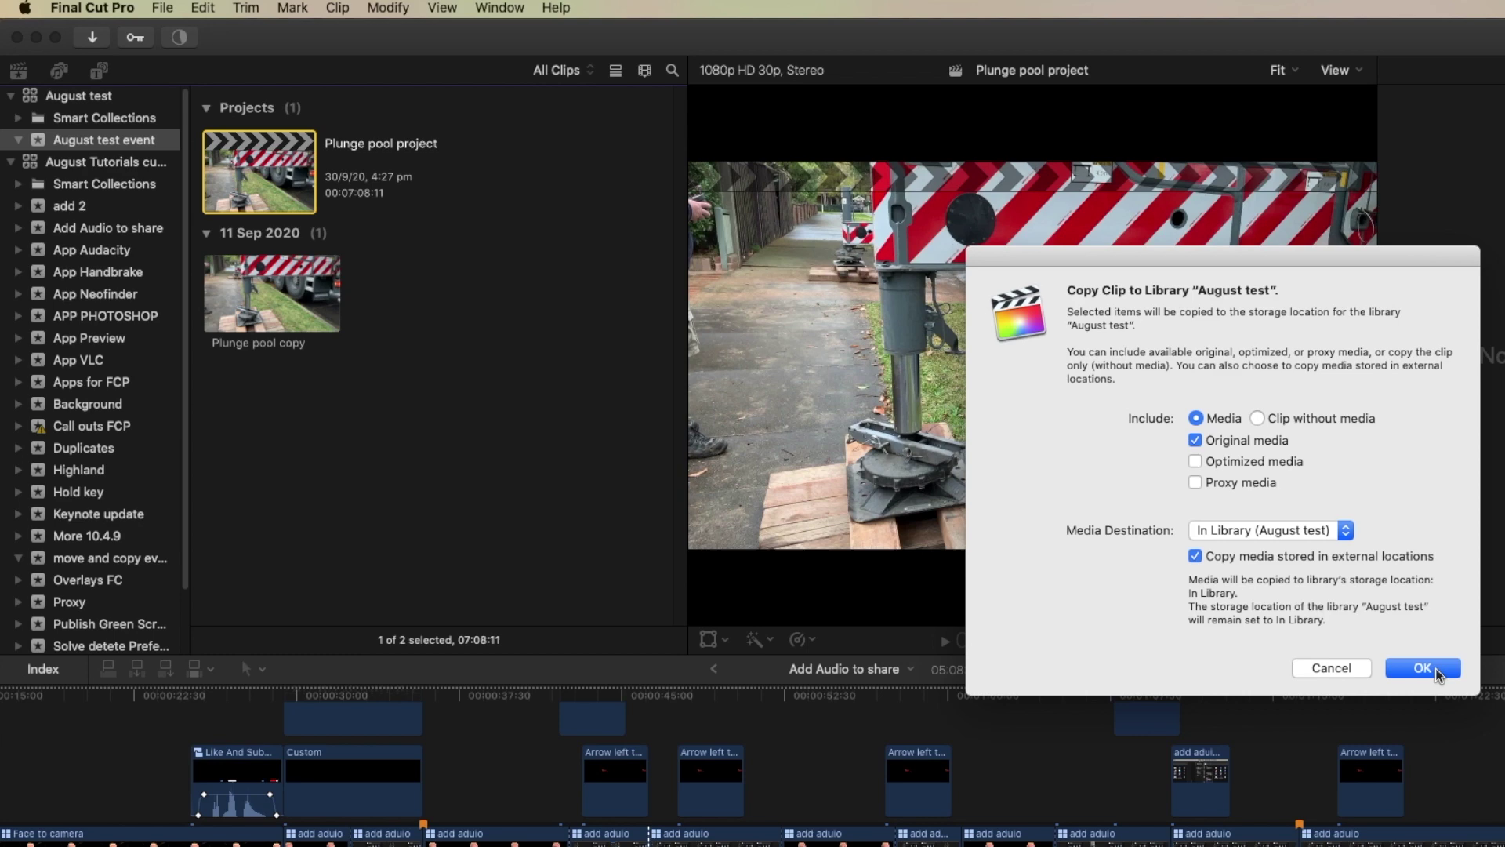
left_click(1436, 668)
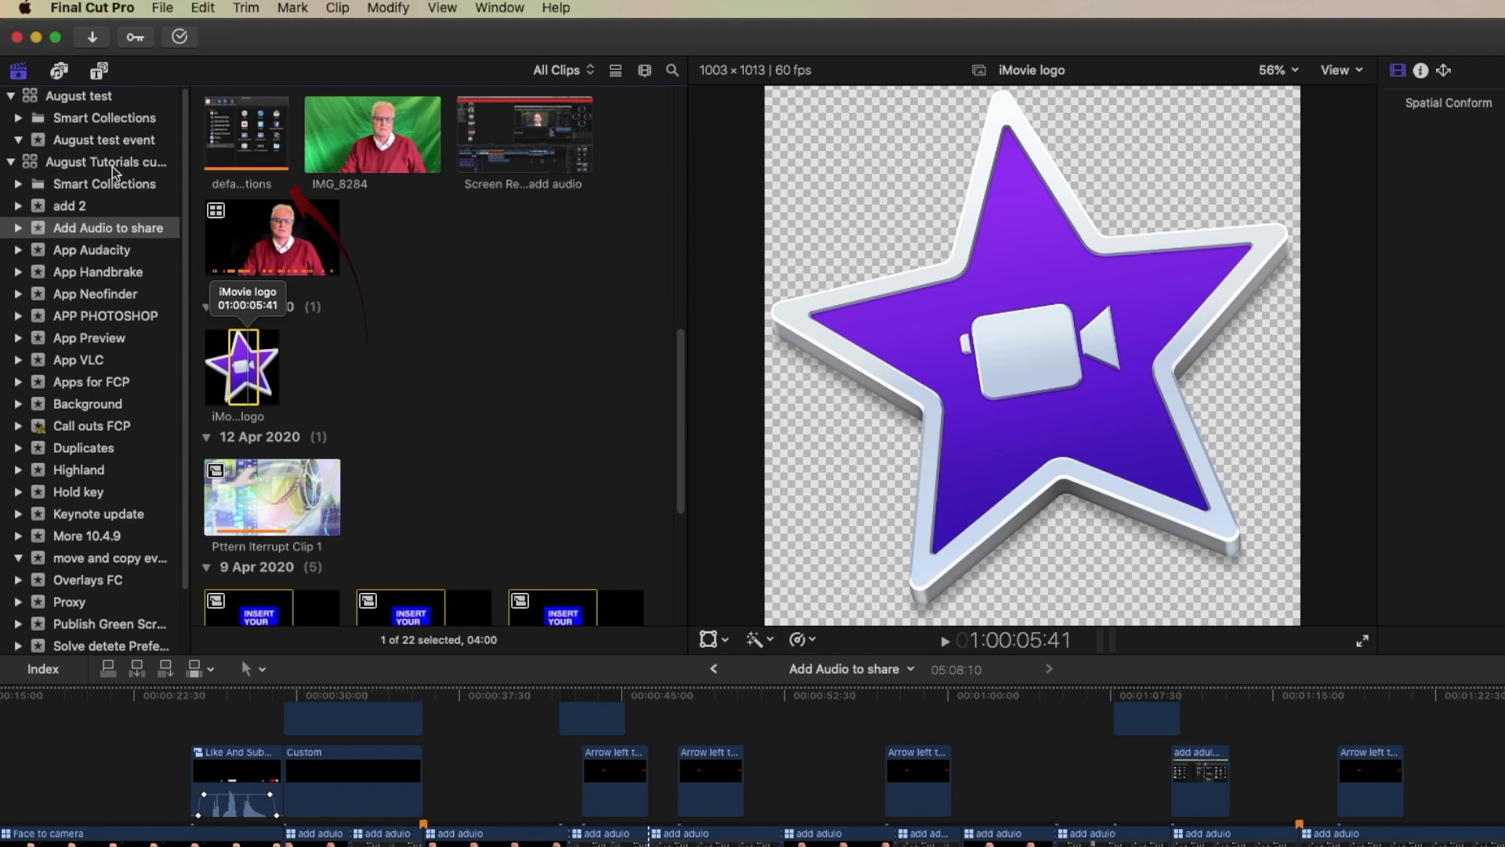
Step: Move the iMovie logo clip into the August test library with Move Clip to Library
left_click(163, 9)
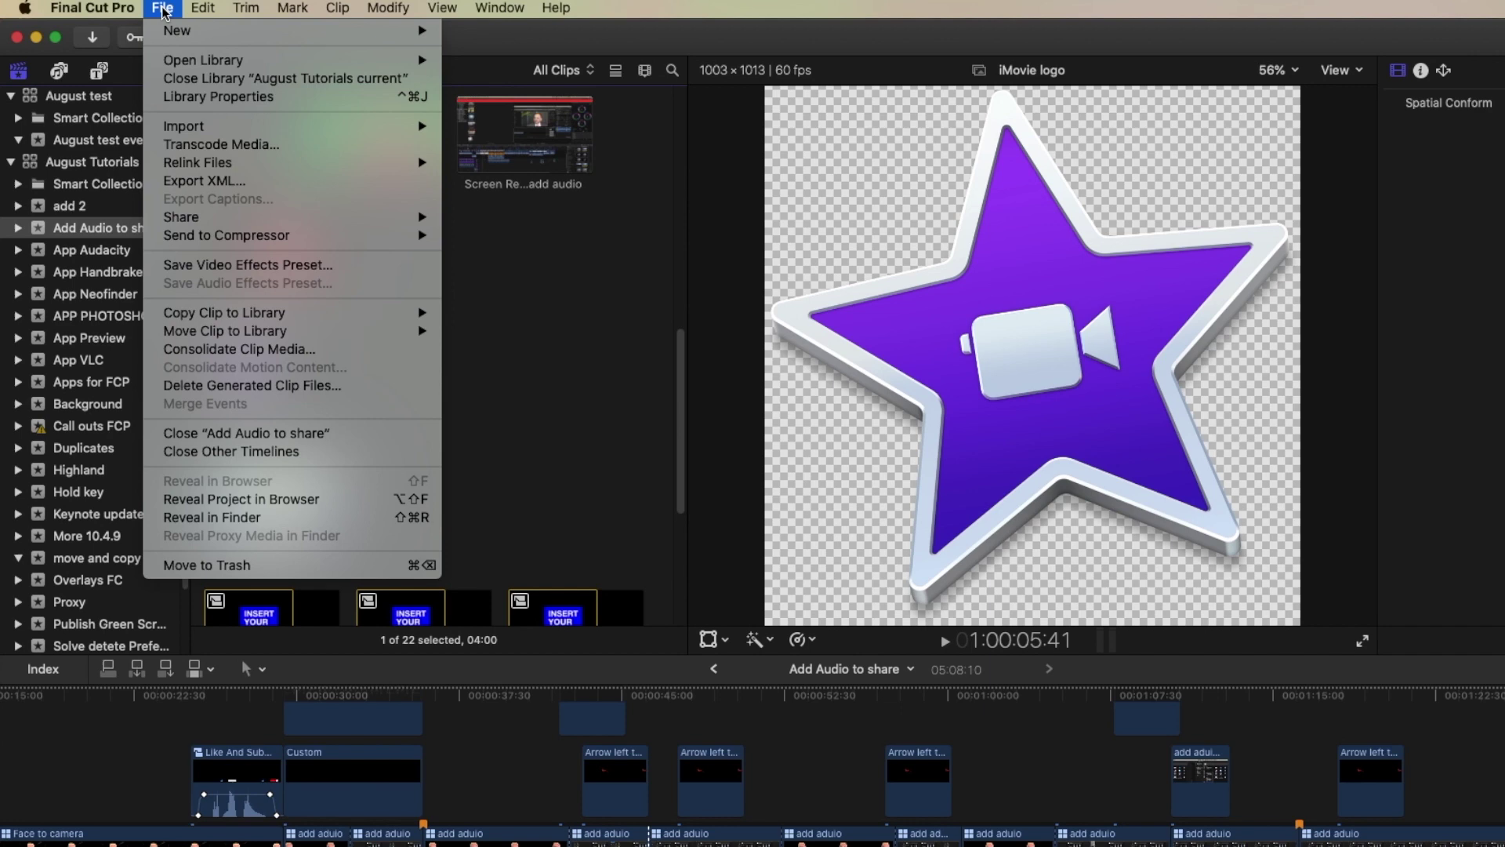
mouse_move(269, 337)
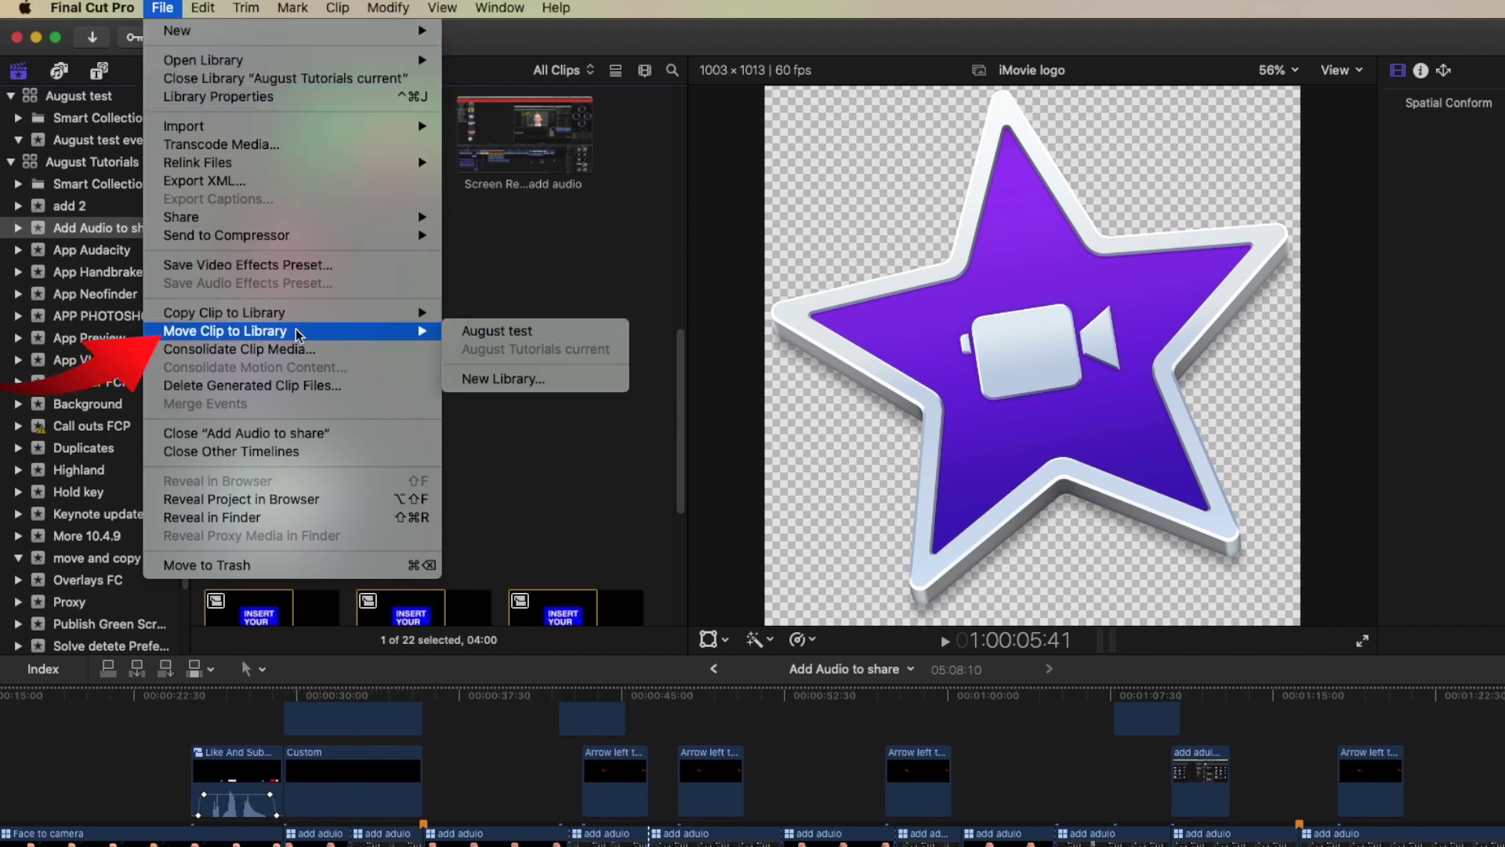
left_click(515, 333)
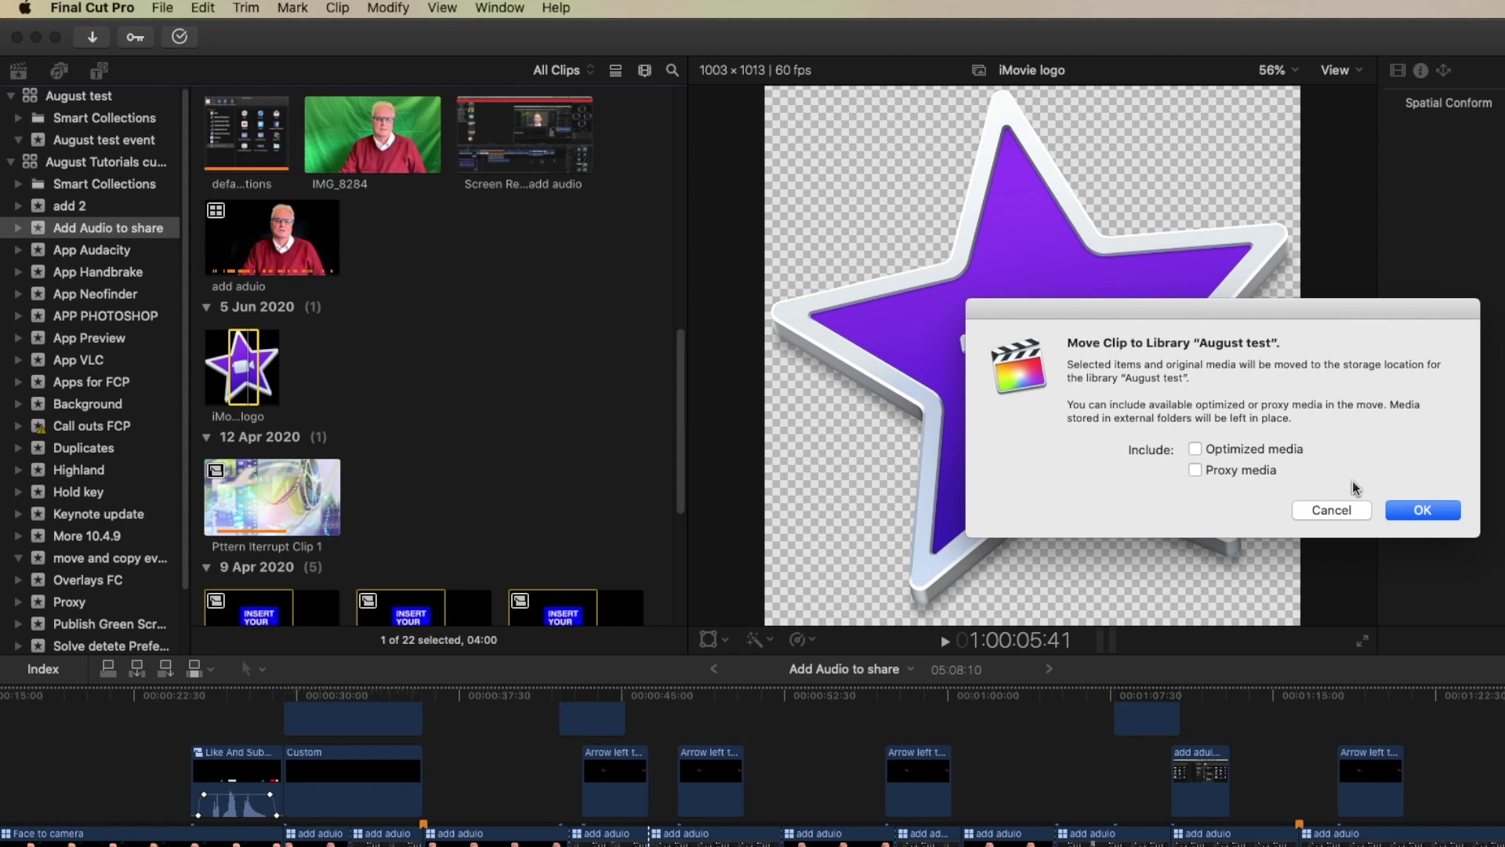
left_click(1433, 511)
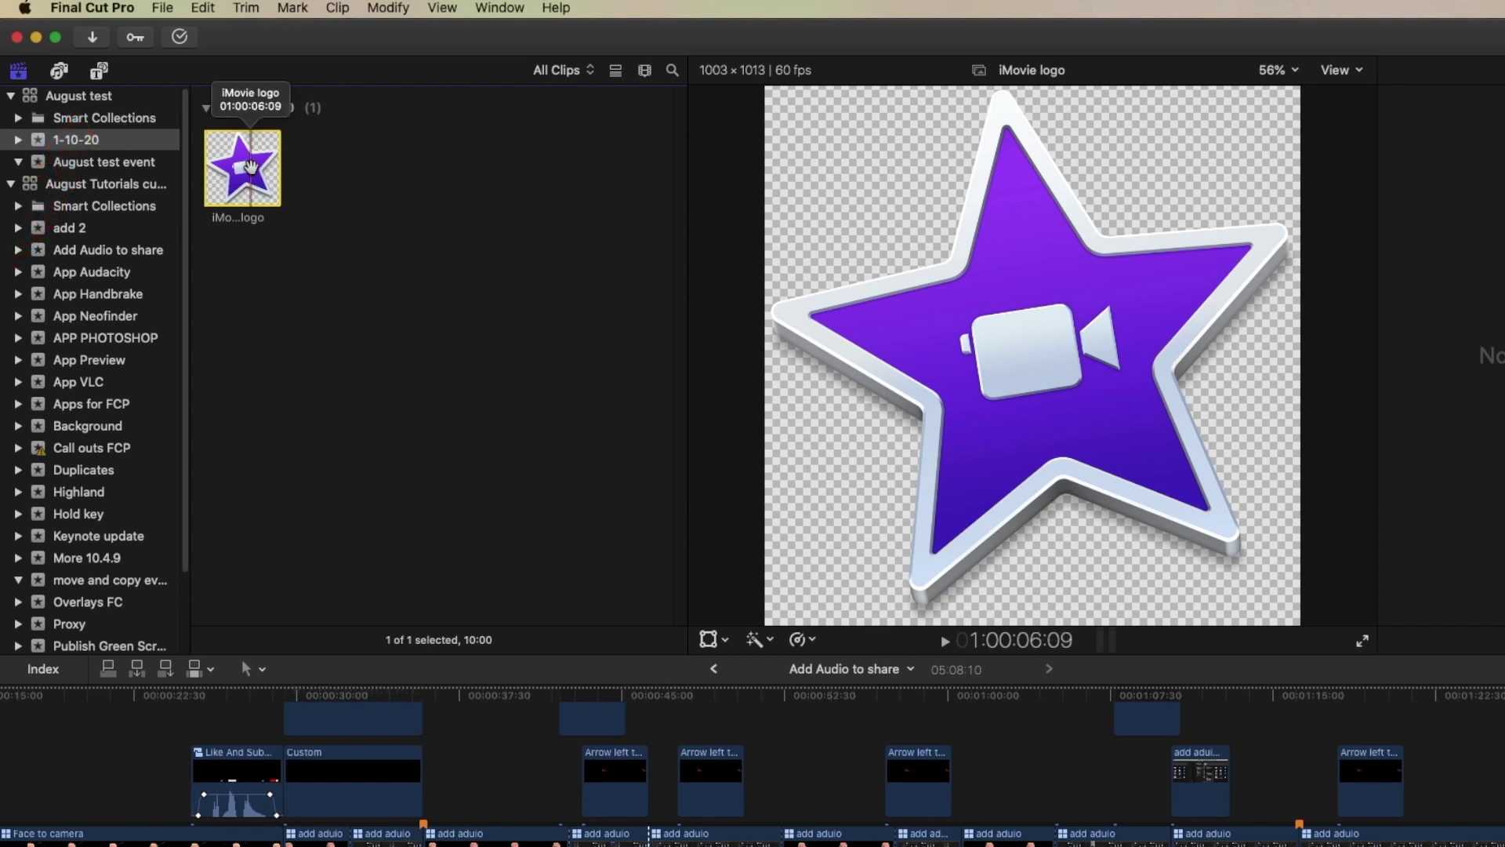
Step: Drag iMovie logo from 1-10-20 into August test event, then review Add Audio to share's 21 items
left_click(135, 165)
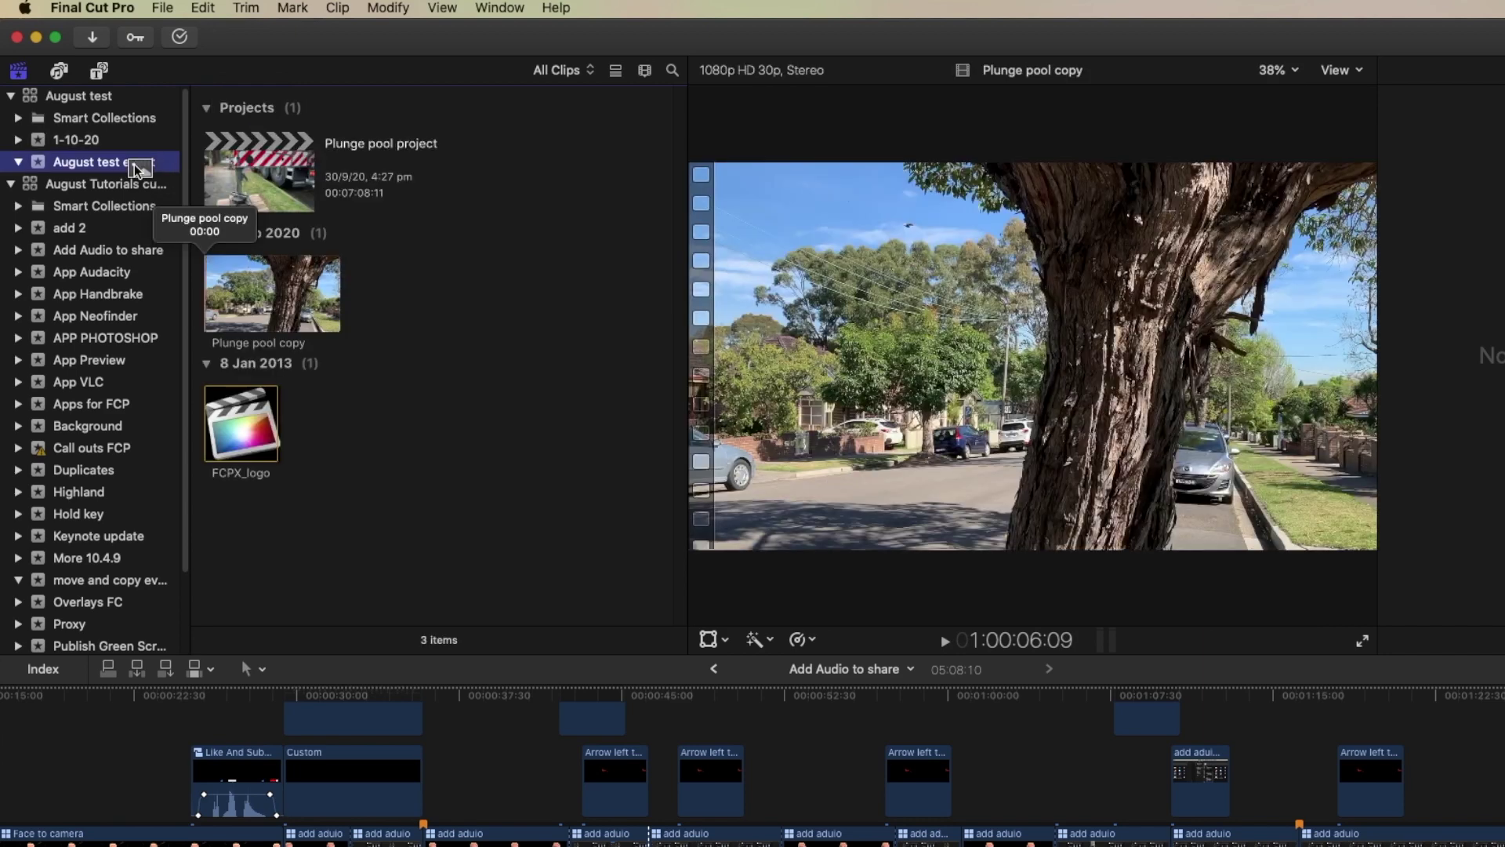
left_click_drag(137, 169, 136, 170)
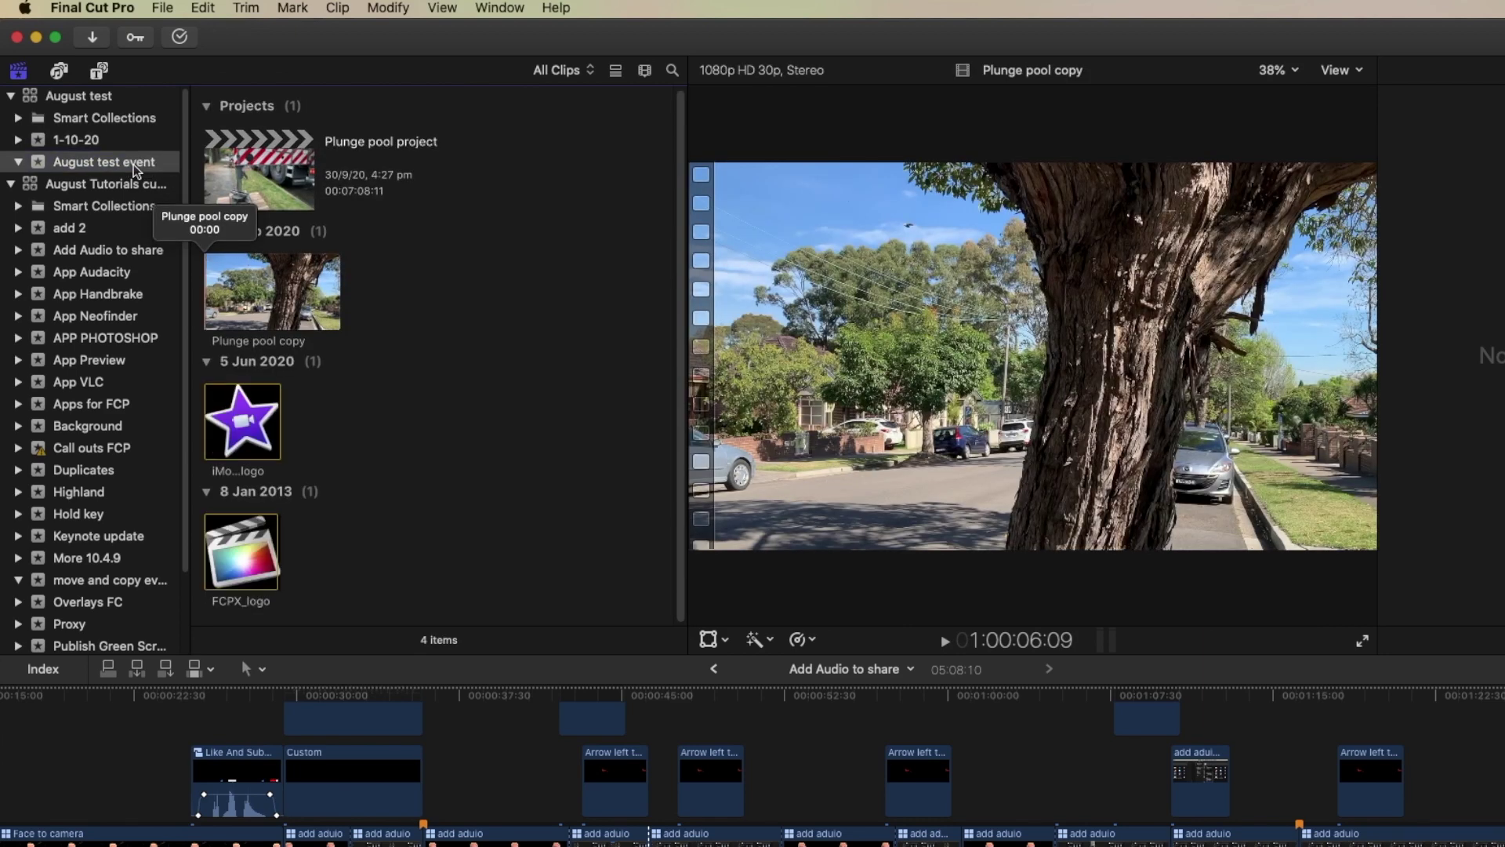
left_click(113, 253)
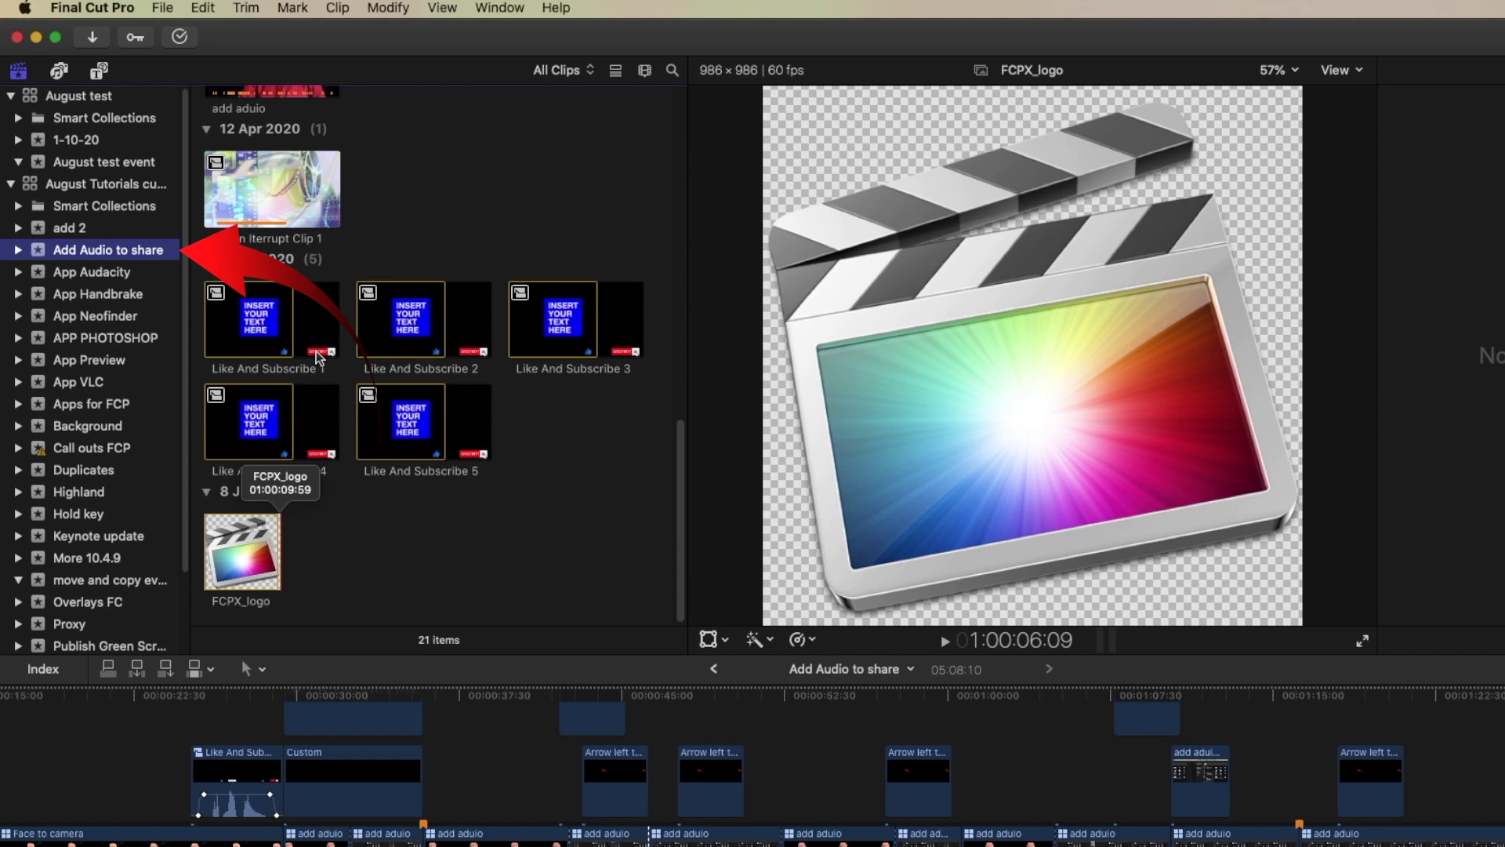
scroll(455, 279, "up", 3)
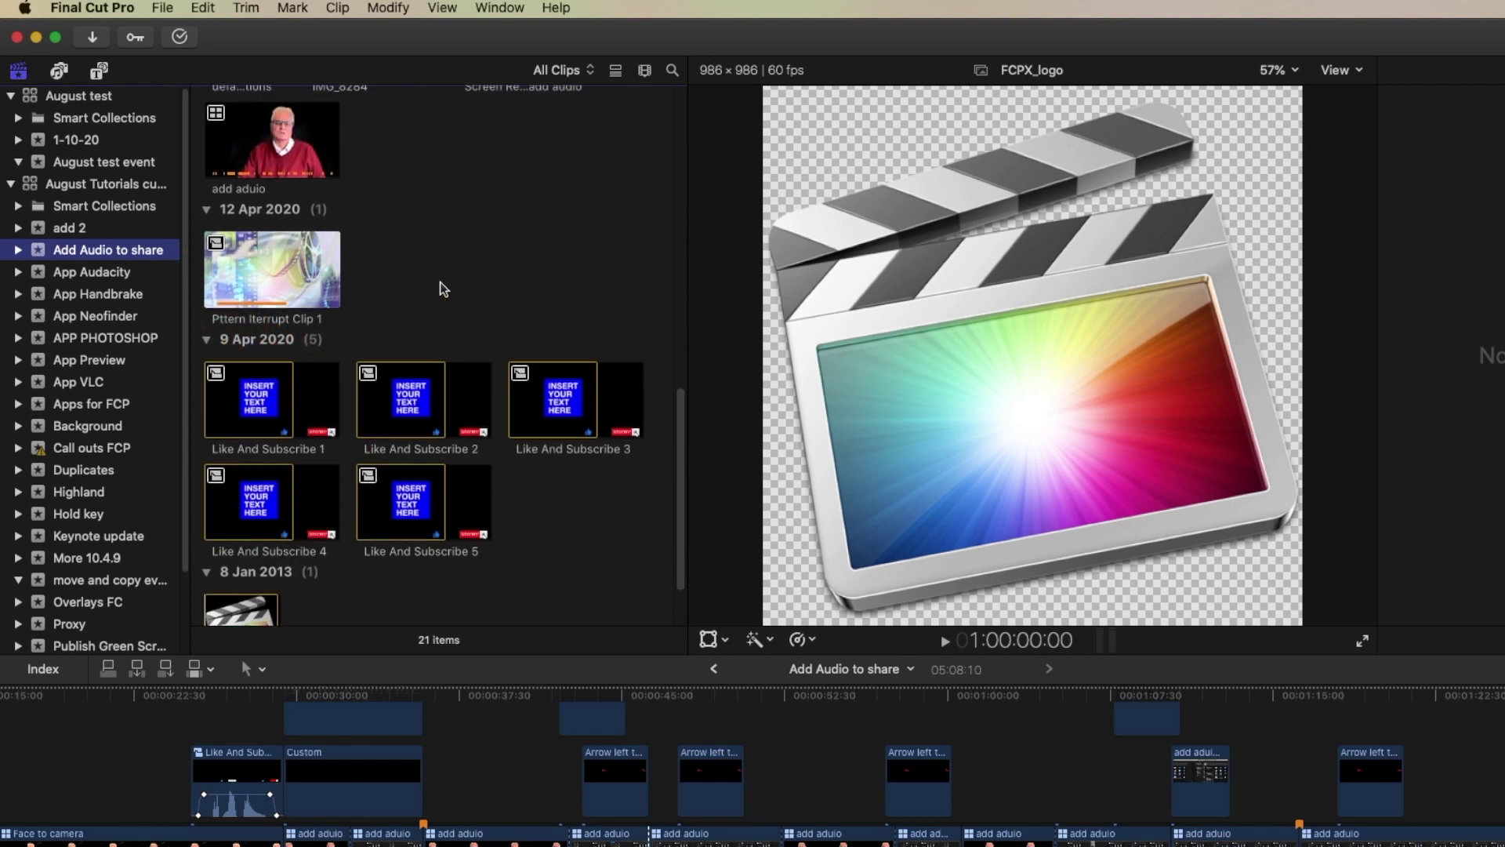
scroll(440, 289, "up", 1)
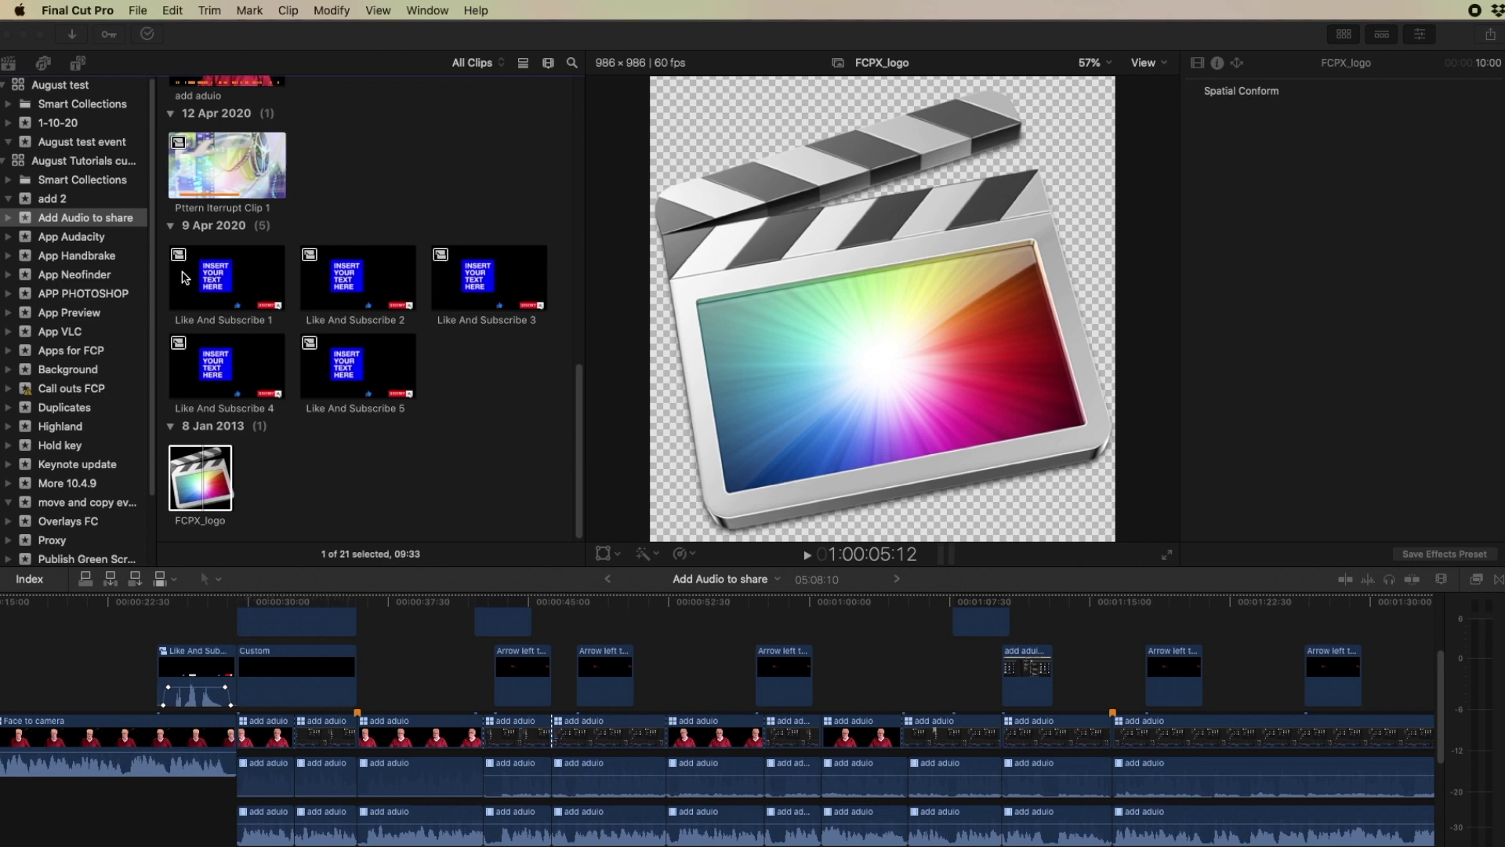
Step: Move the Stabilization real project into the Proxy event and return to Add Audio to share
scroll(322, 302, "up", 3)
scroll(322, 302, "up", 8)
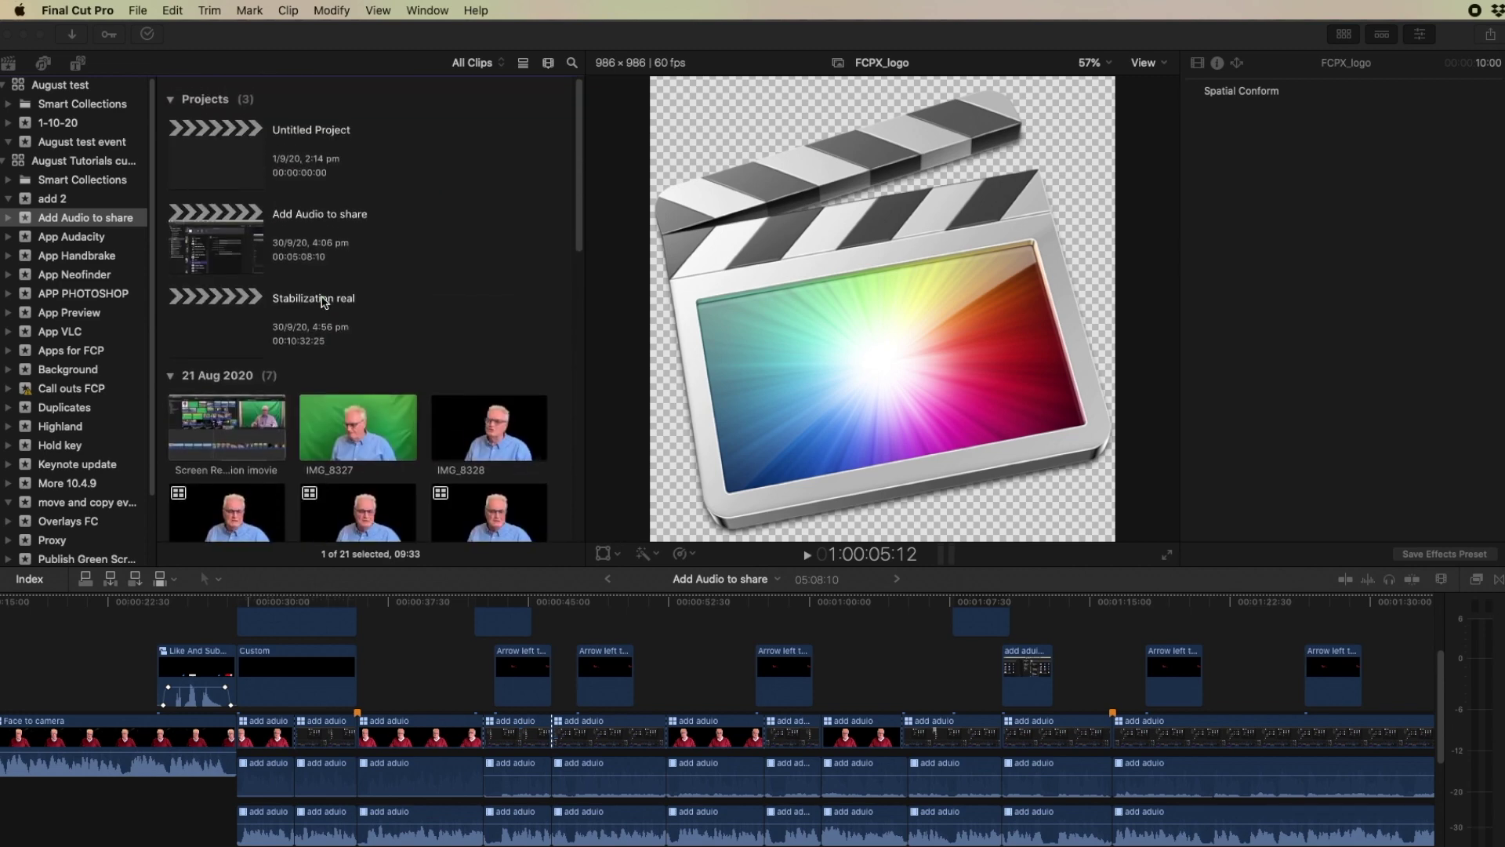
left_click(229, 317)
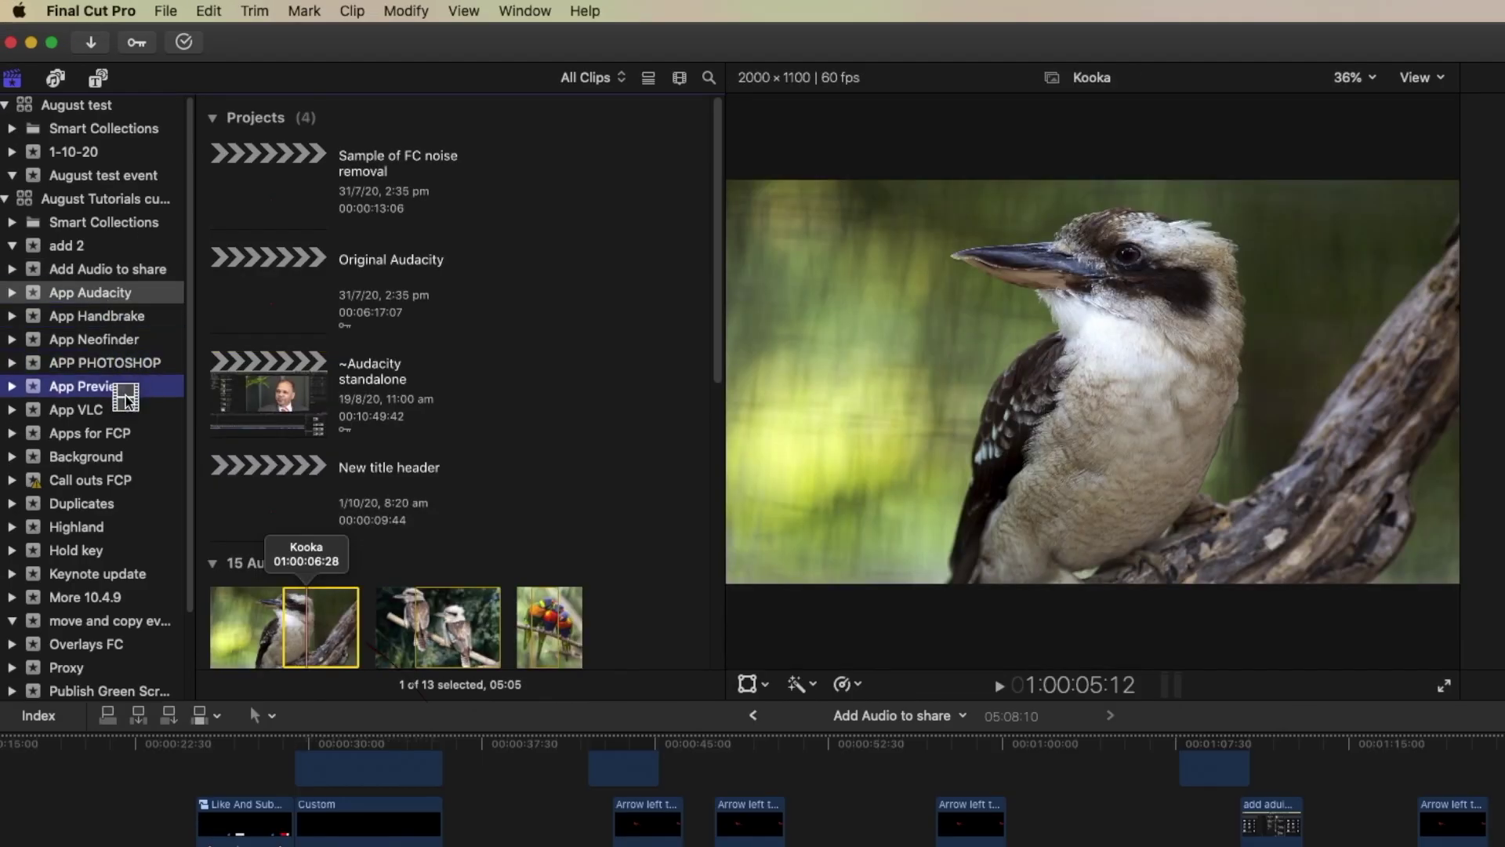
left_click_drag(126, 398, 101, 668)
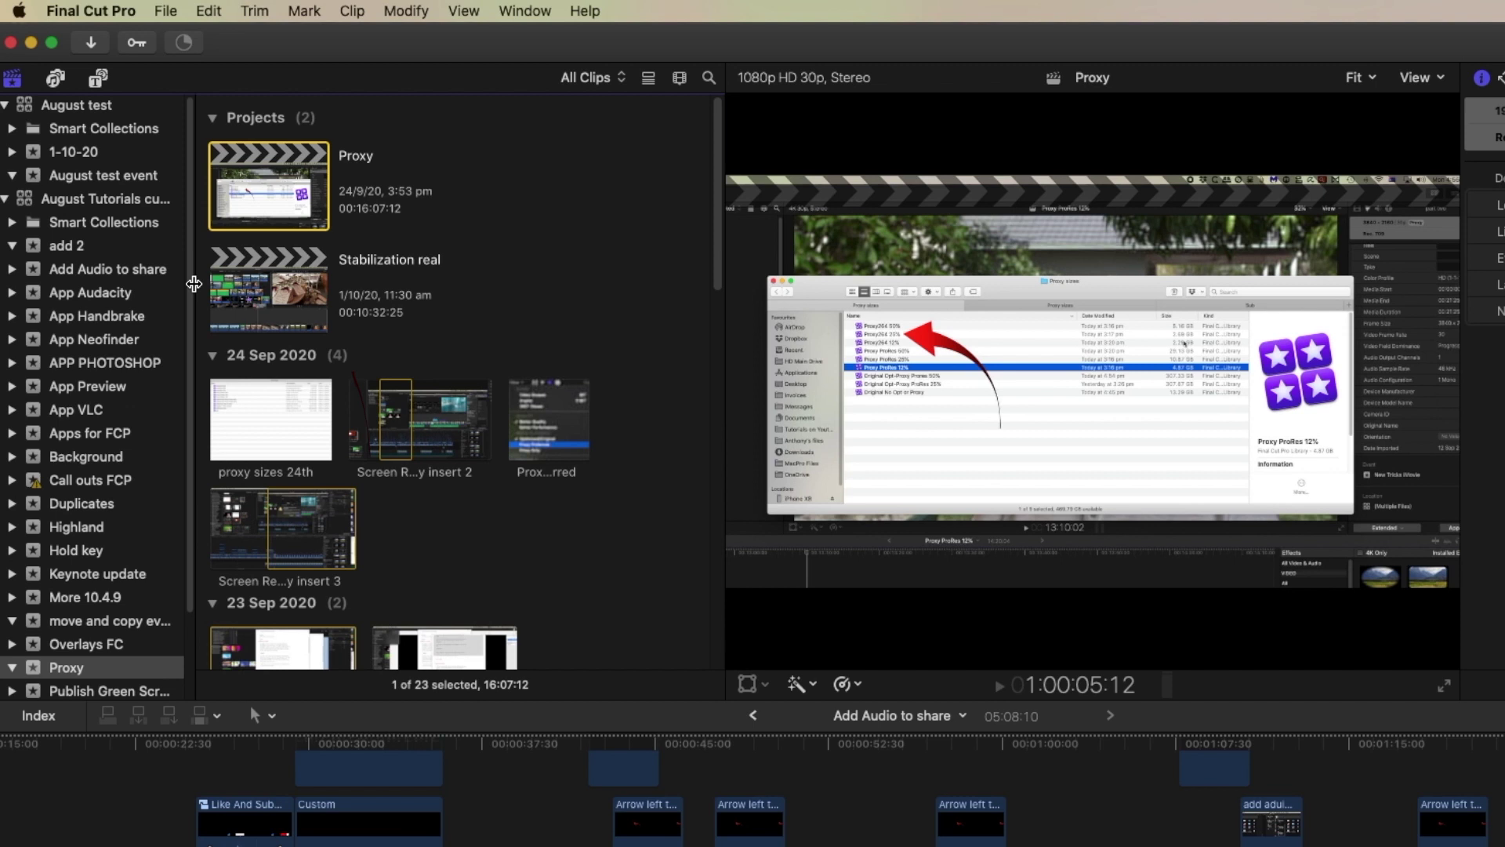
left_click(107, 270)
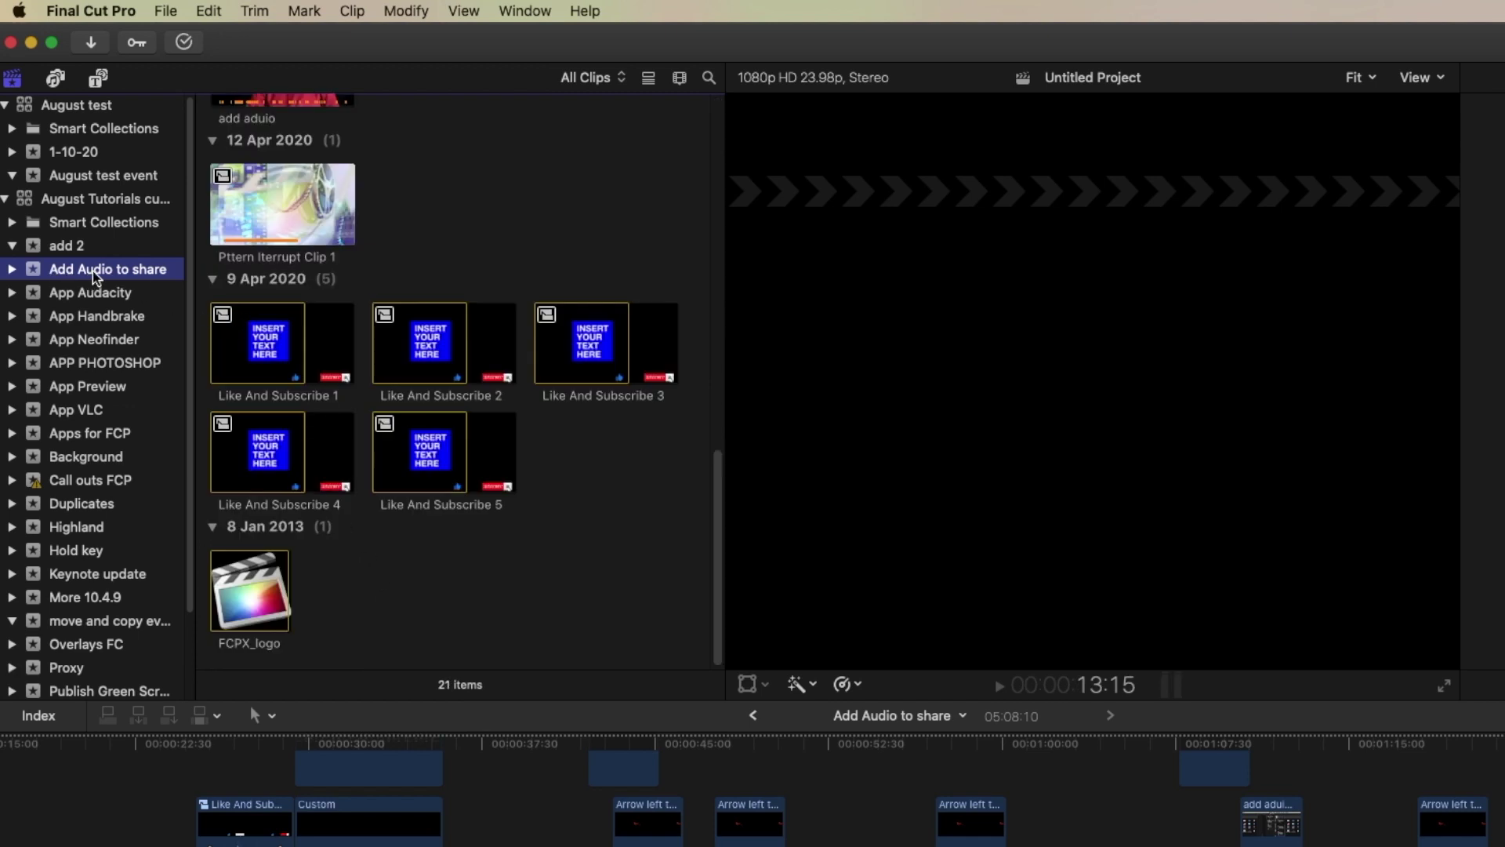
Step: Option-drag a copy of FCPX_logo into the add 2 event, then reselect it in Add Audio to share
left_click(251, 584)
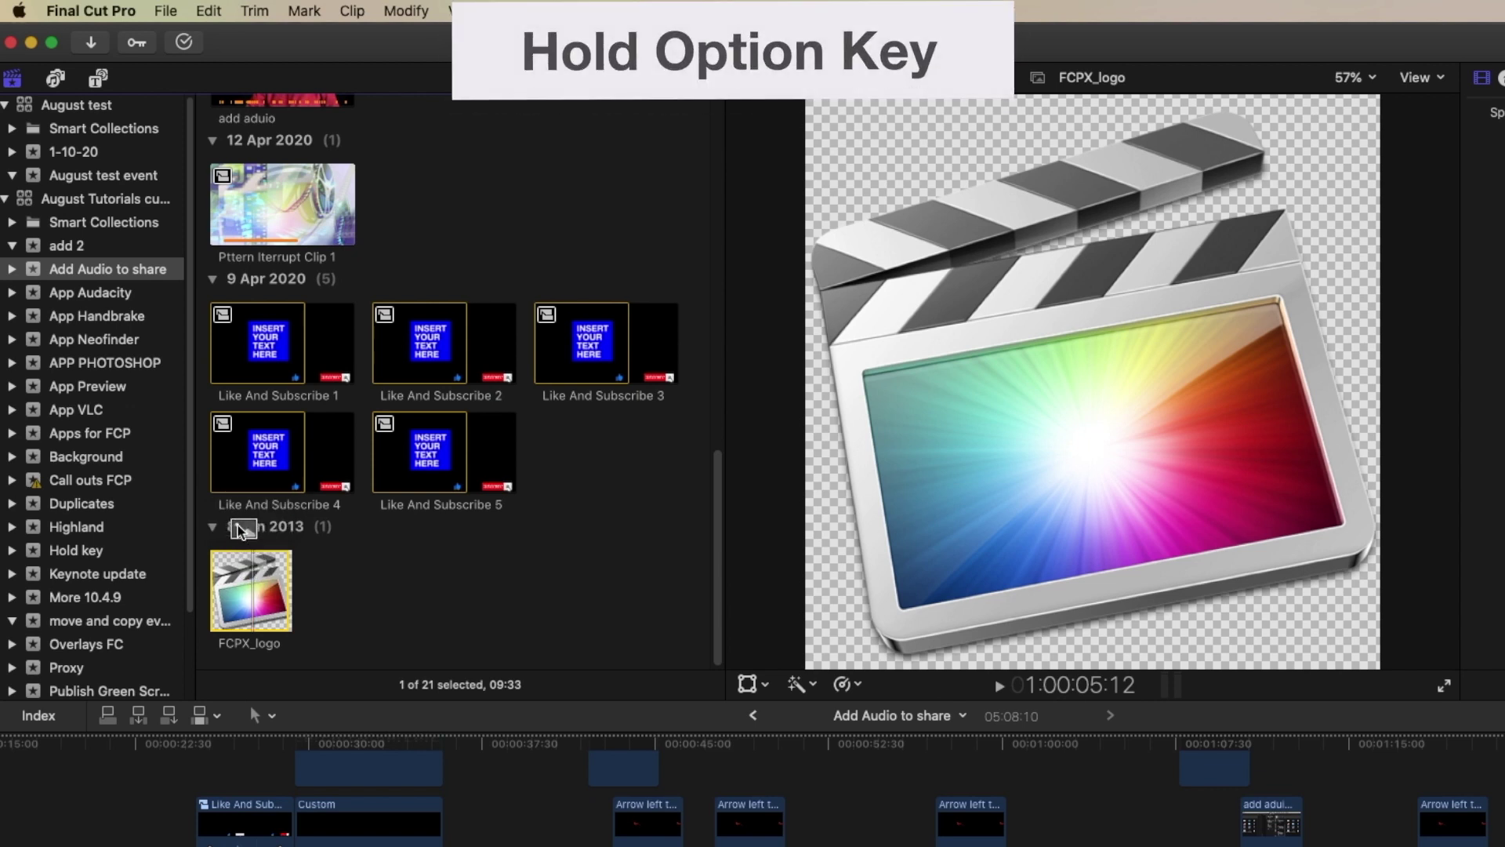
left_click_drag(249, 549, 95, 248)
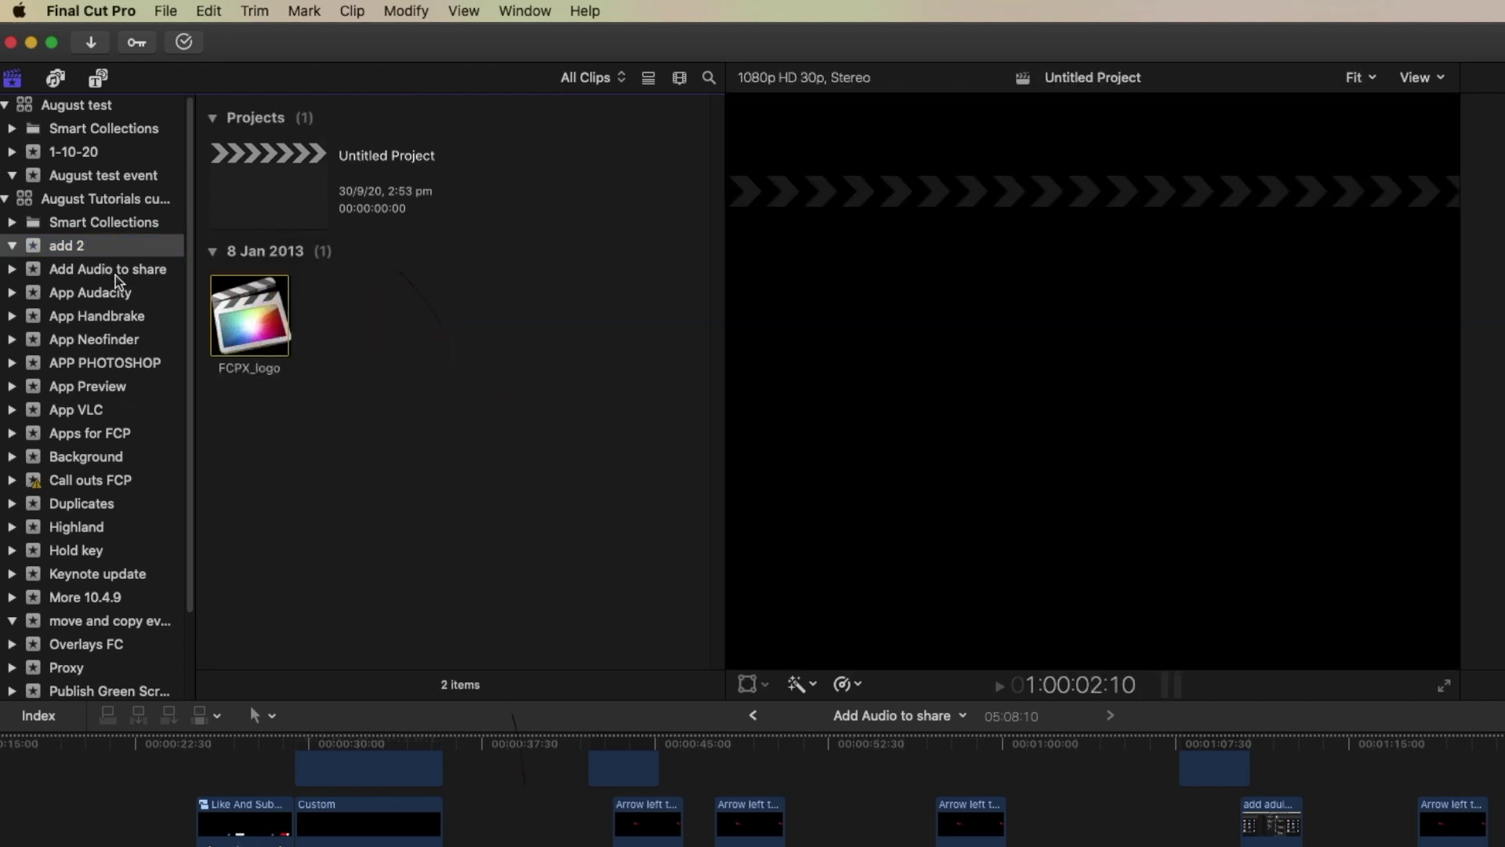
left_click(116, 275)
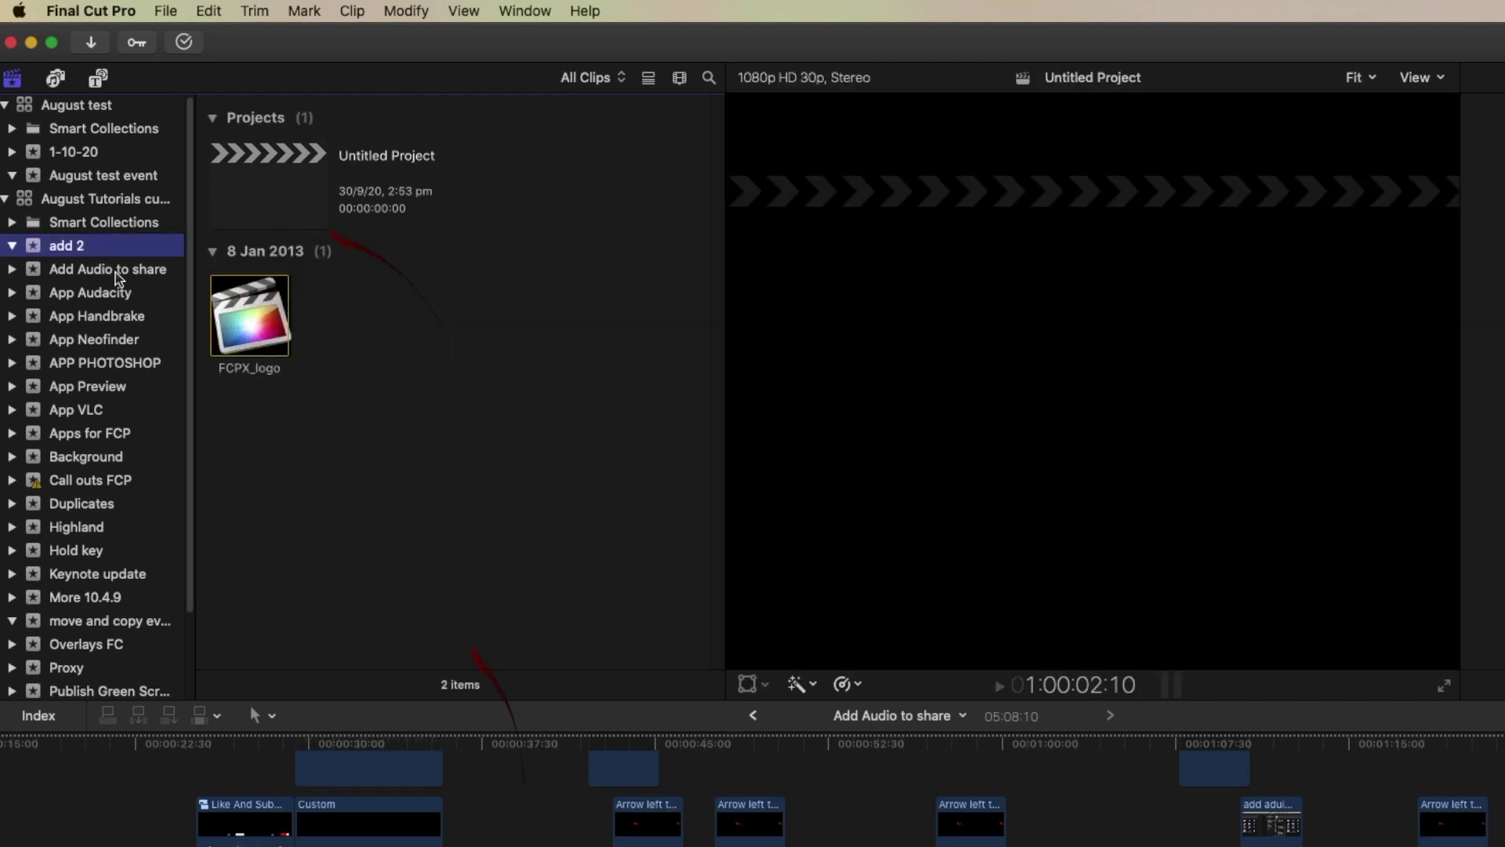
left_click(263, 566)
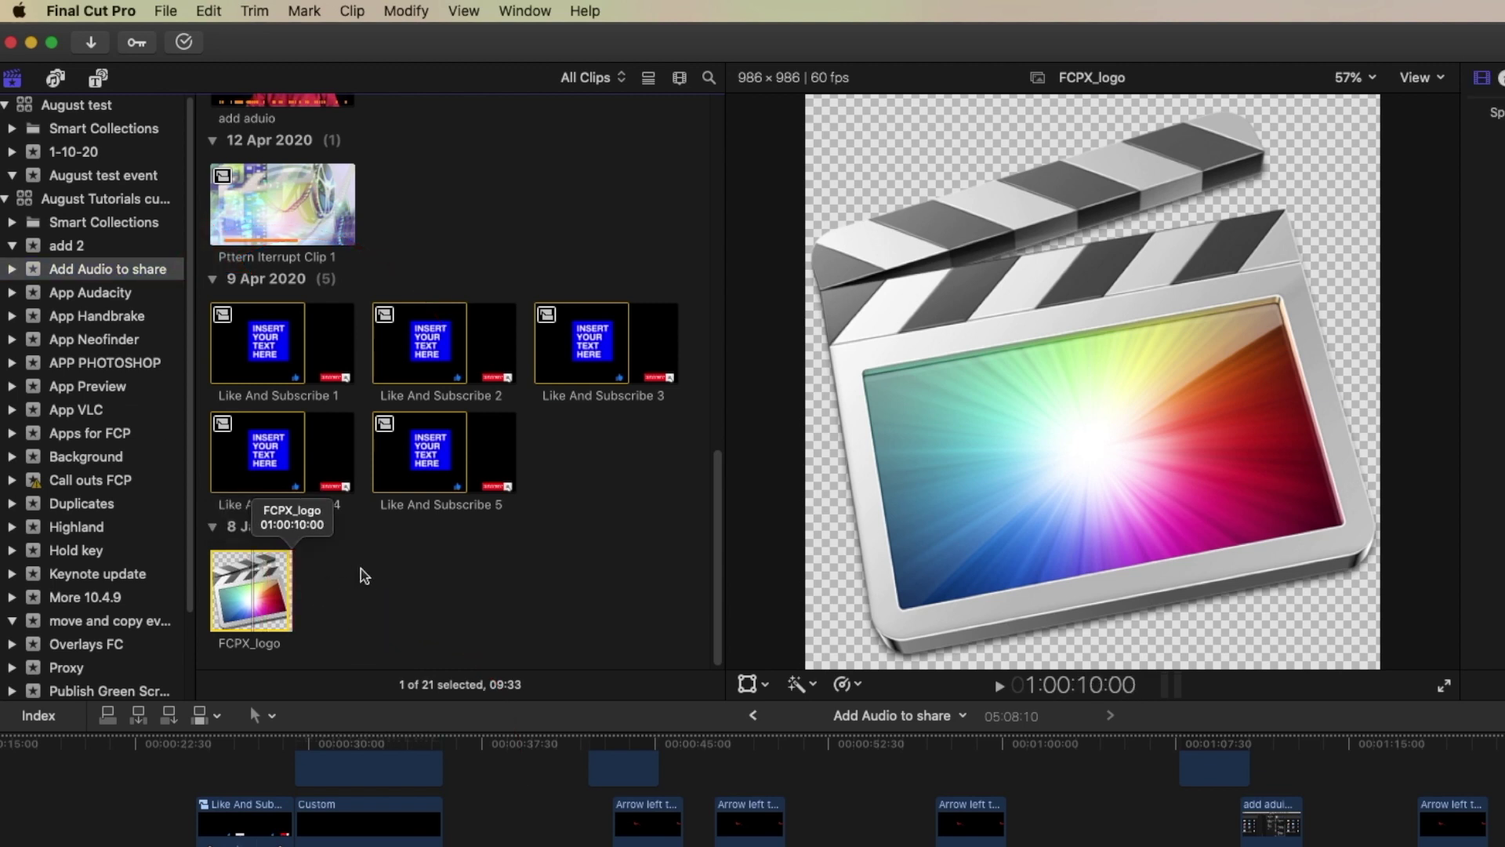
Step: Play FCPX_logo, reveal its FCPX_logo.png source file in Finder, then return to Final Cut Pro
key("space")
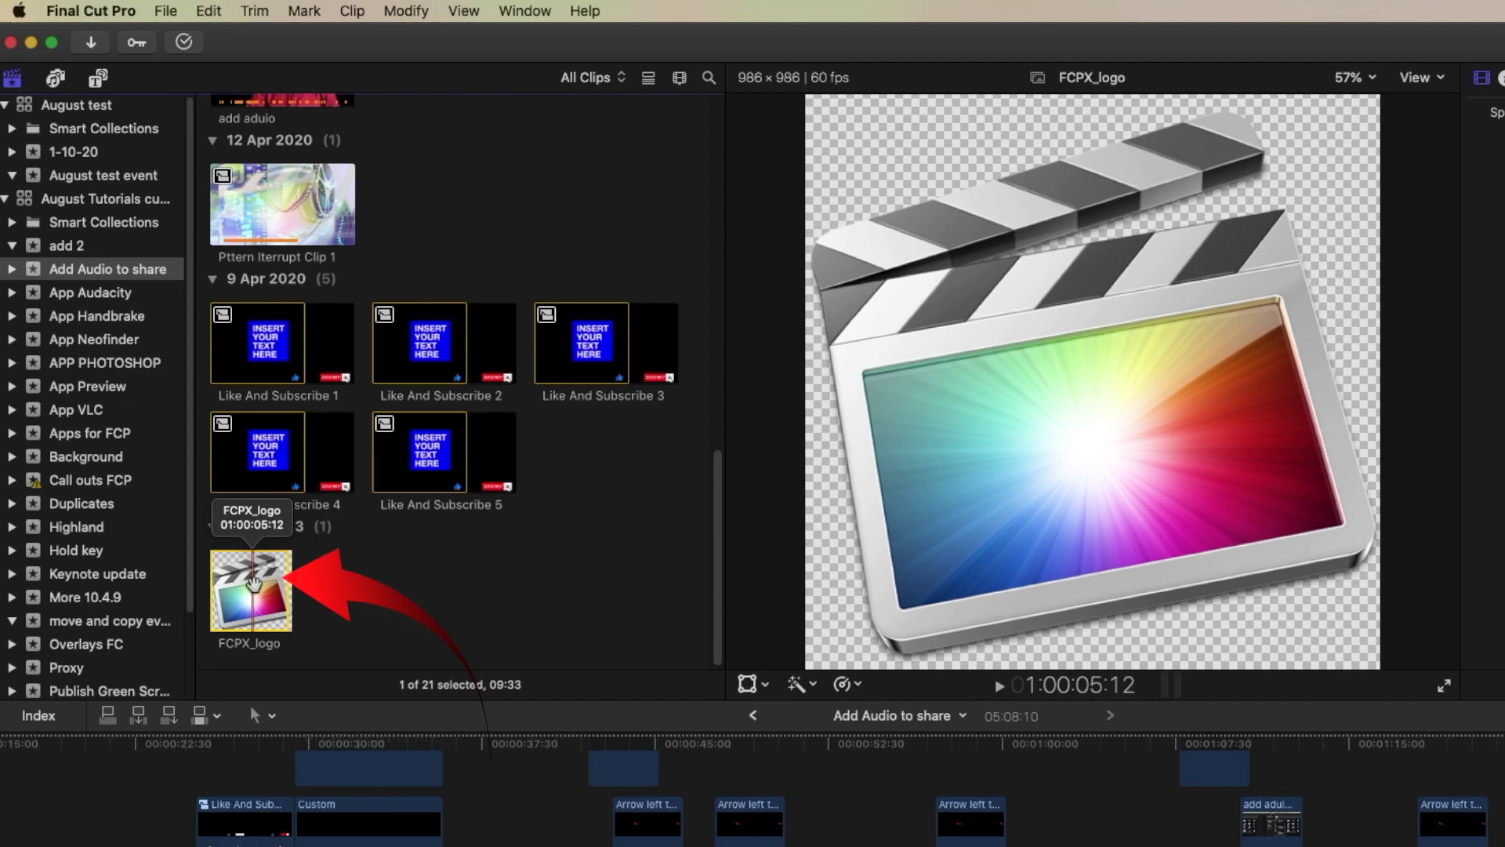
right_click(253, 581)
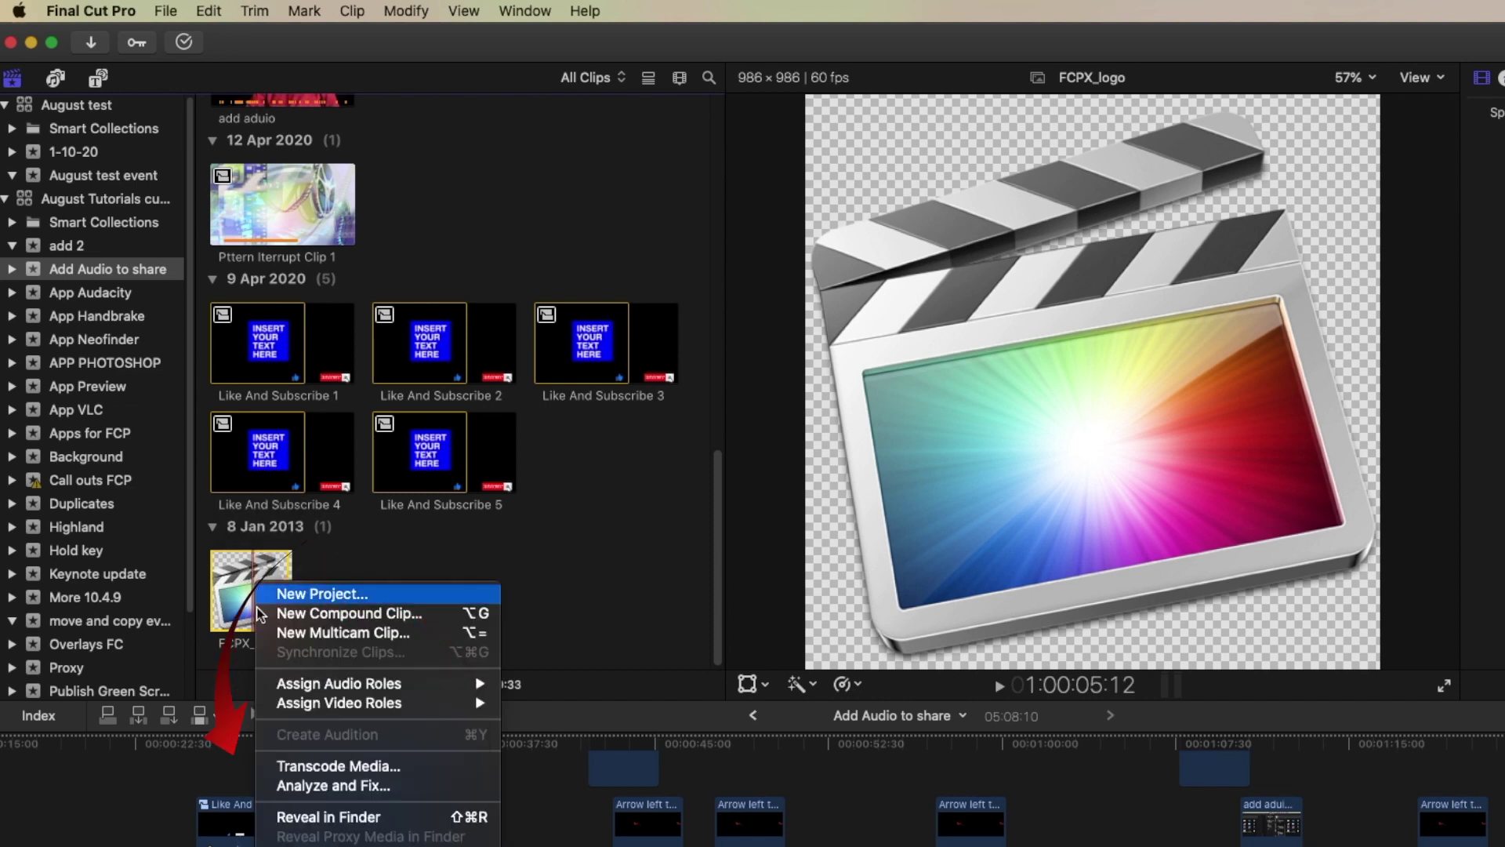
left_click(313, 817)
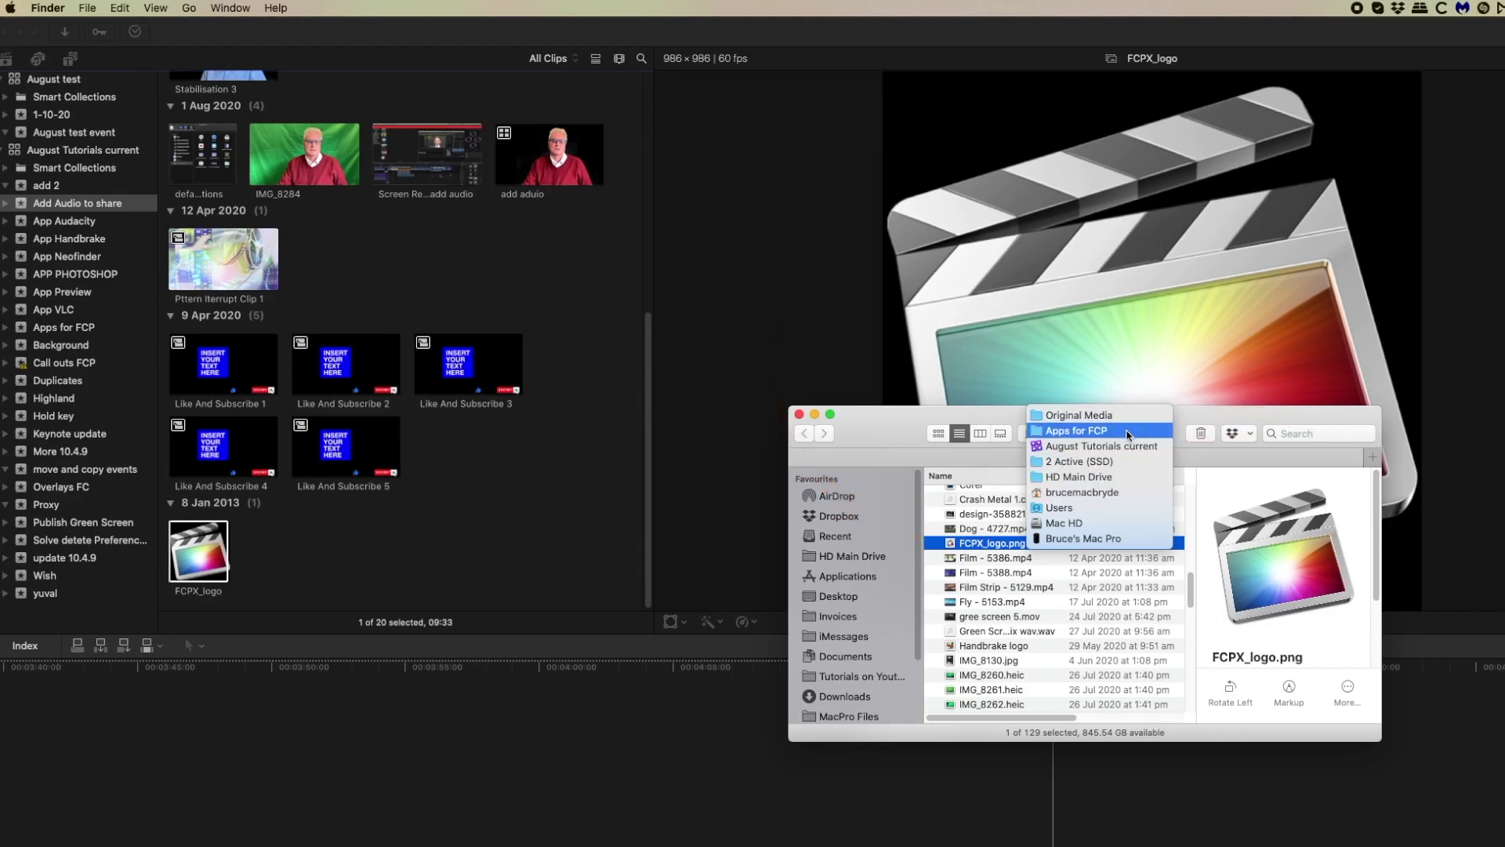
left_click(322, 560)
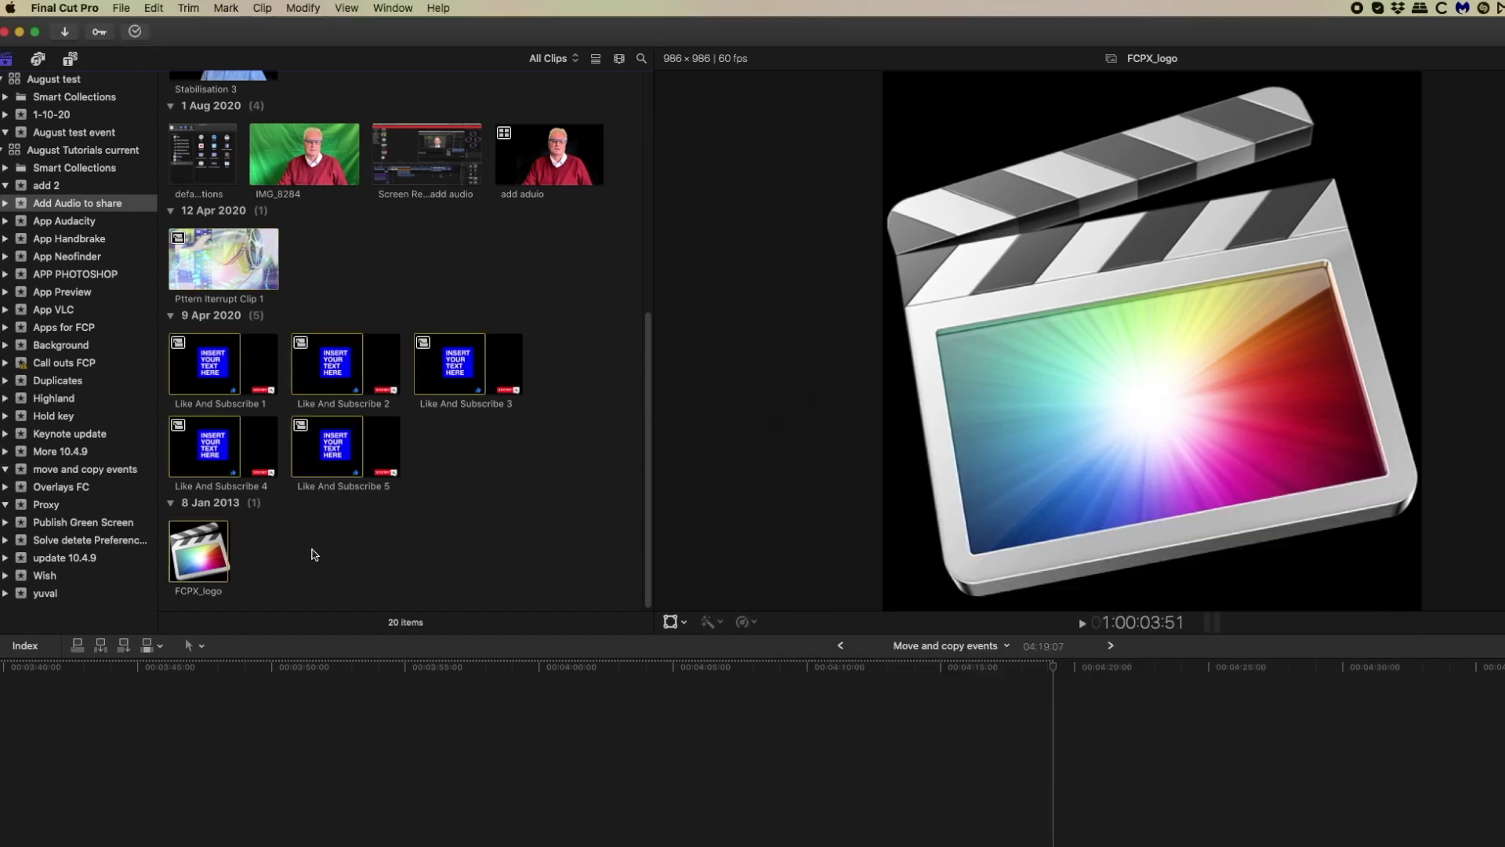
Step: Reveal the add 2 event's FCPX_logo media file in Finder and view its Original Media folder path
left_click(47, 187)
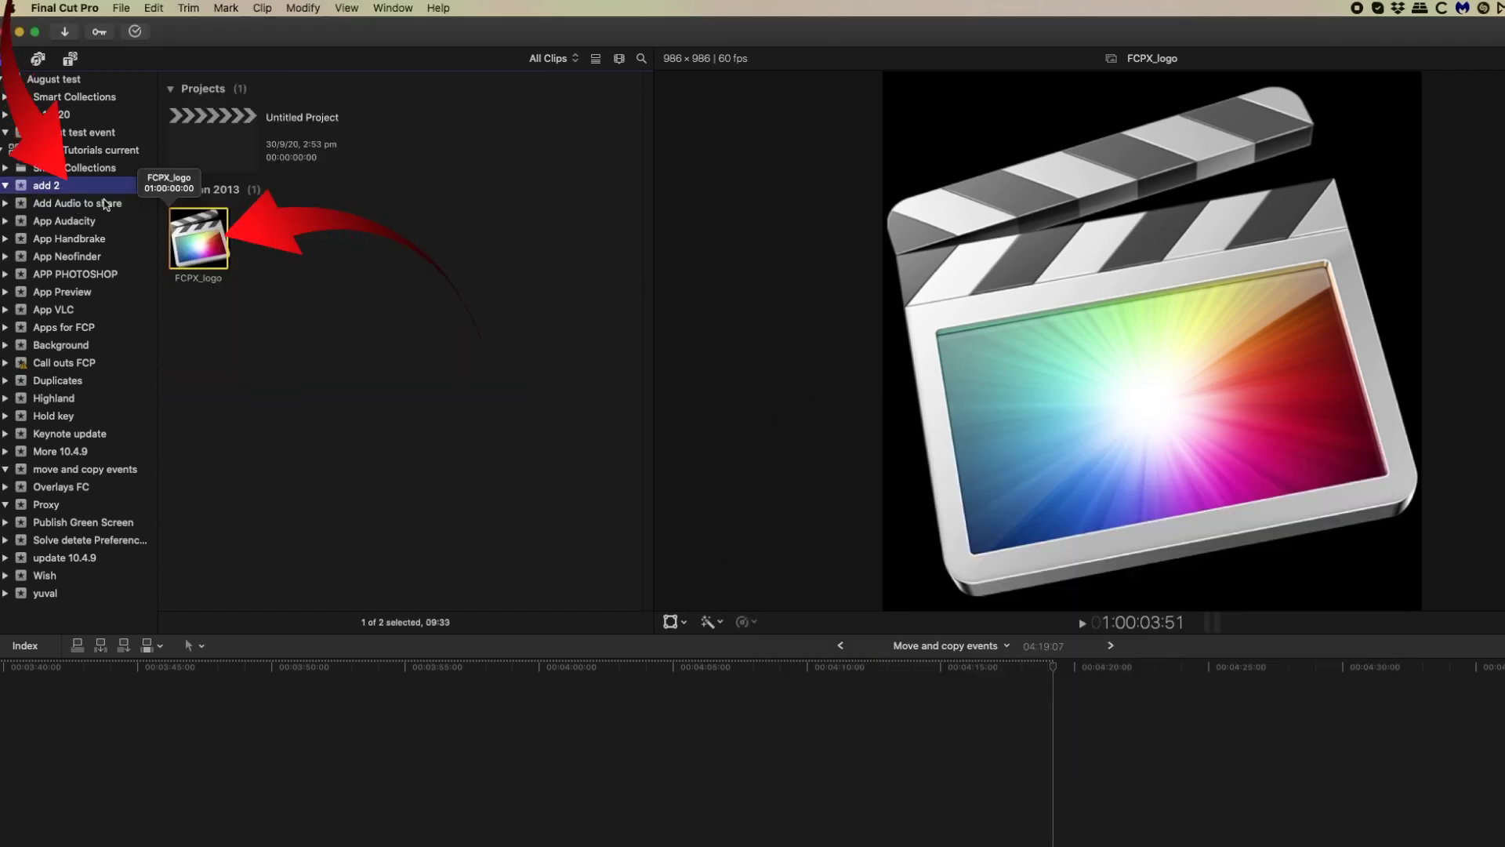
right_click(199, 233)
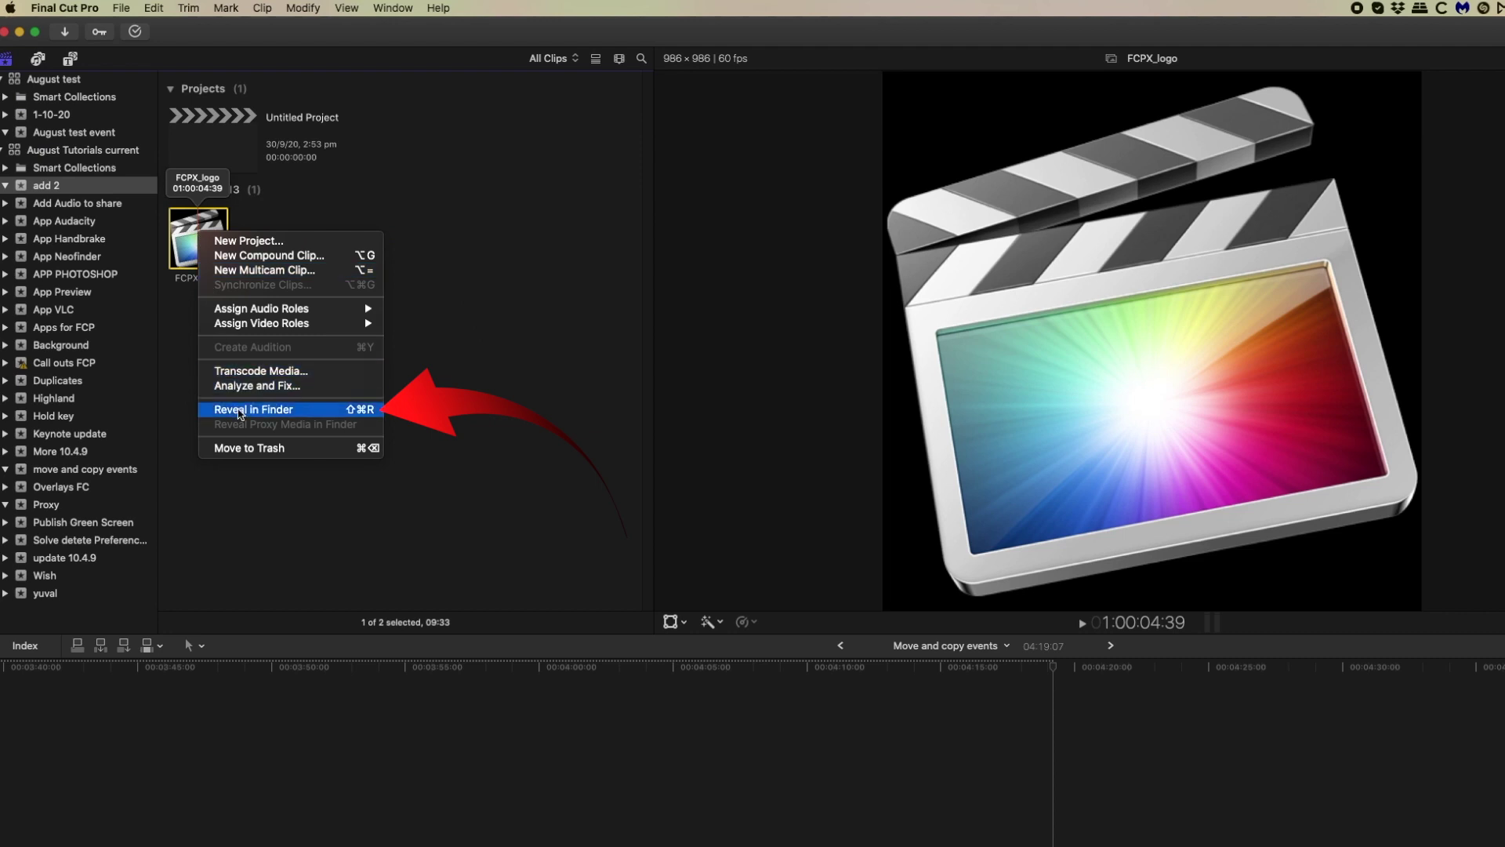
left_click(240, 411)
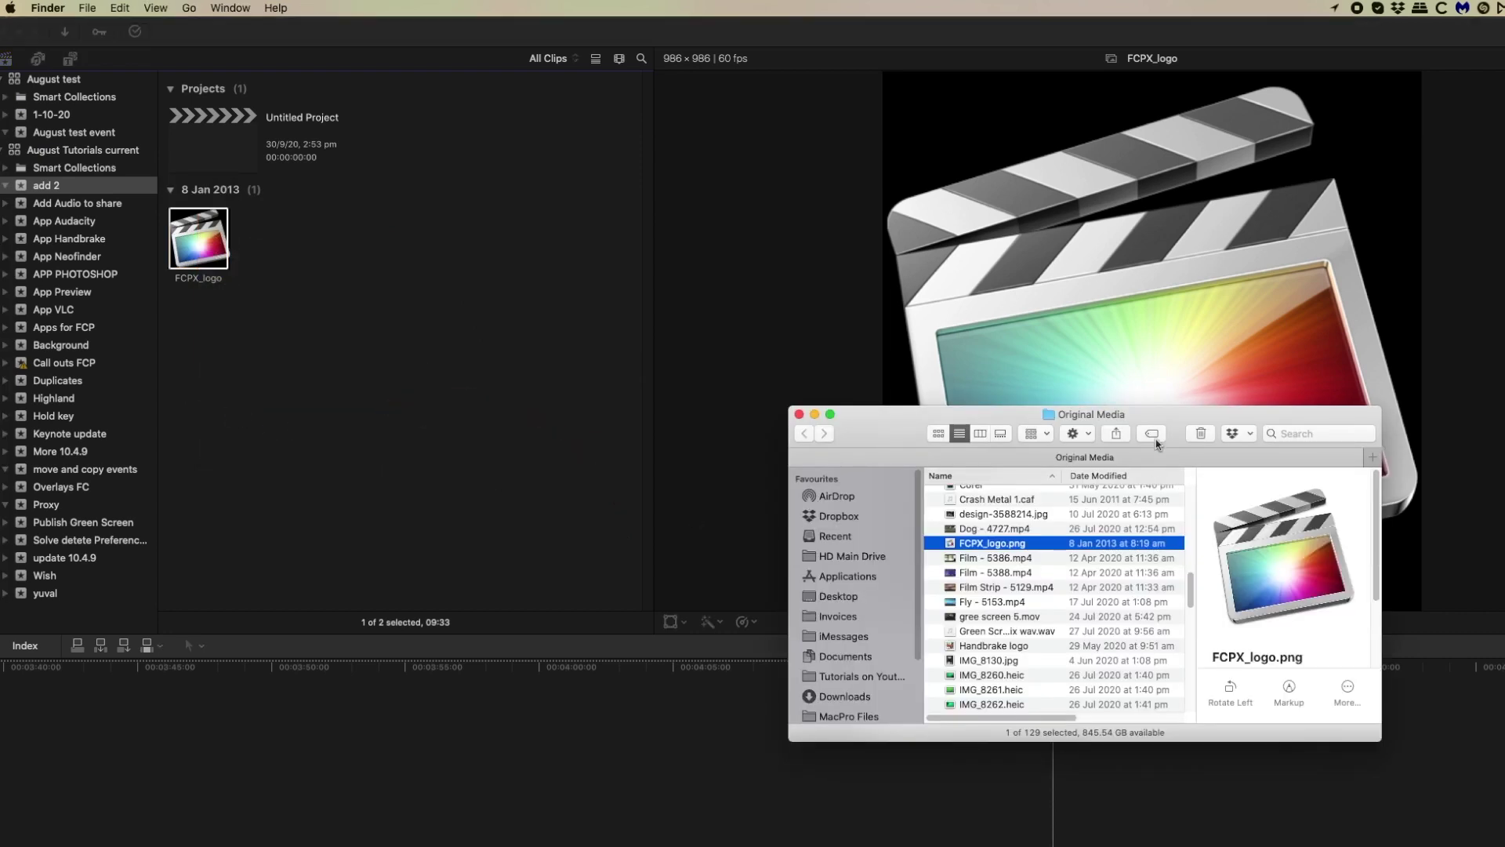
left_click(1122, 415, "super")
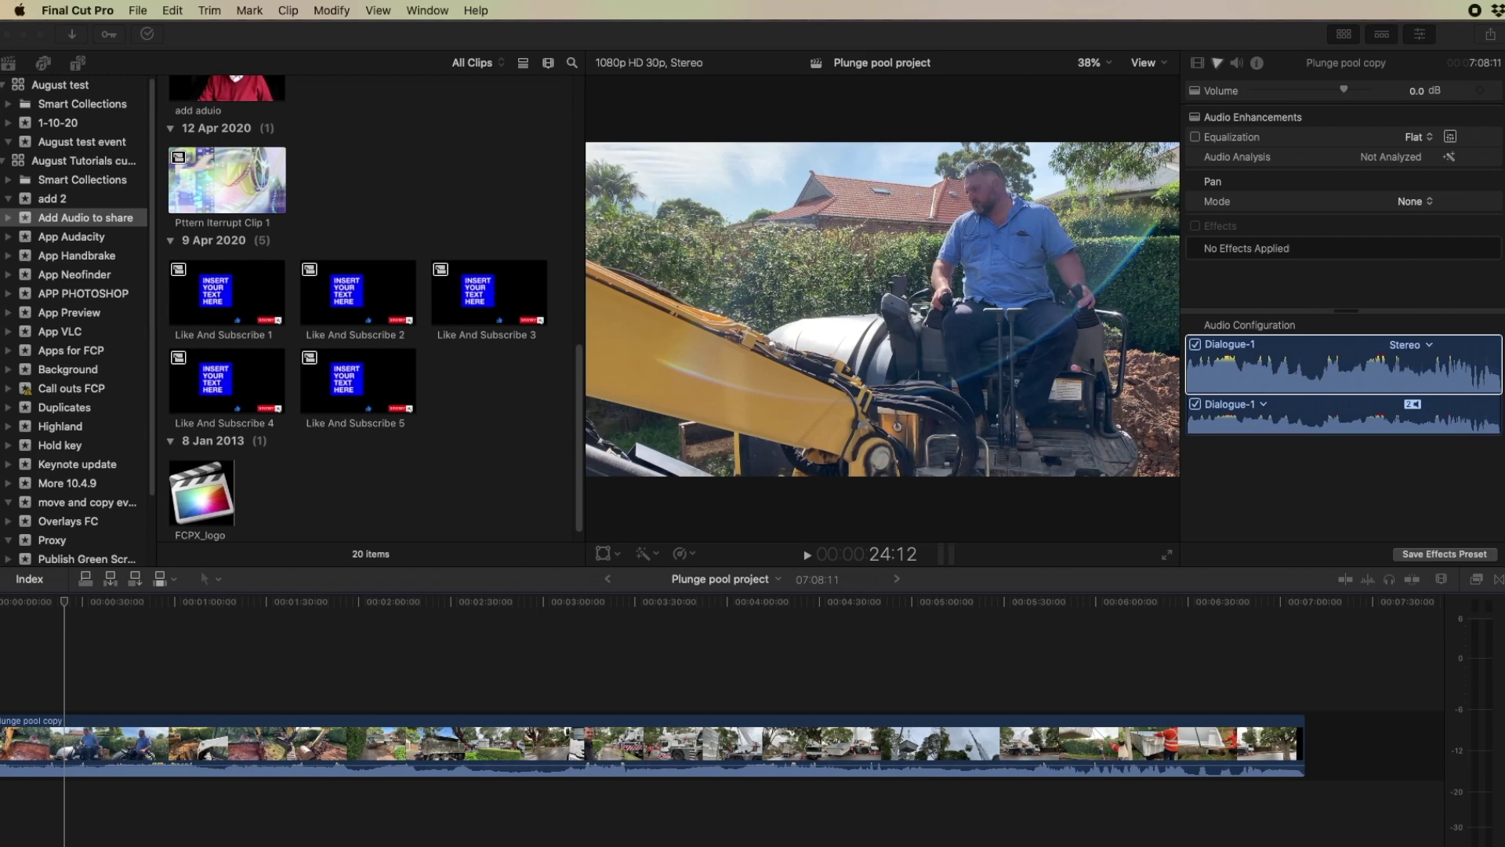
Step: Drag Pttern Iterrupt Clip 1 onto the August test event to start copying it there
left_click(221, 179)
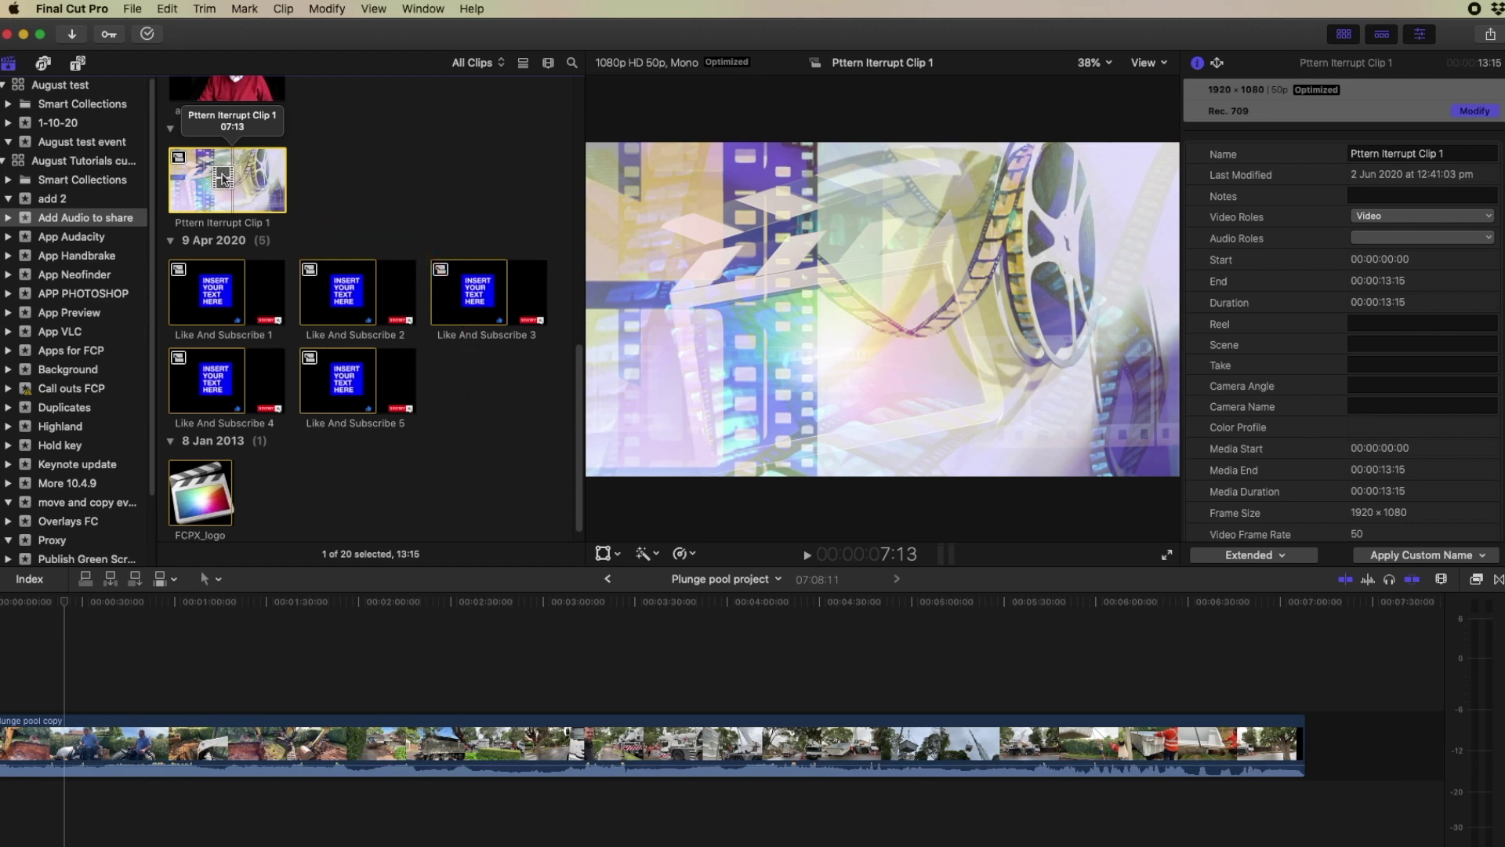
left_click_drag(233, 172, 119, 145)
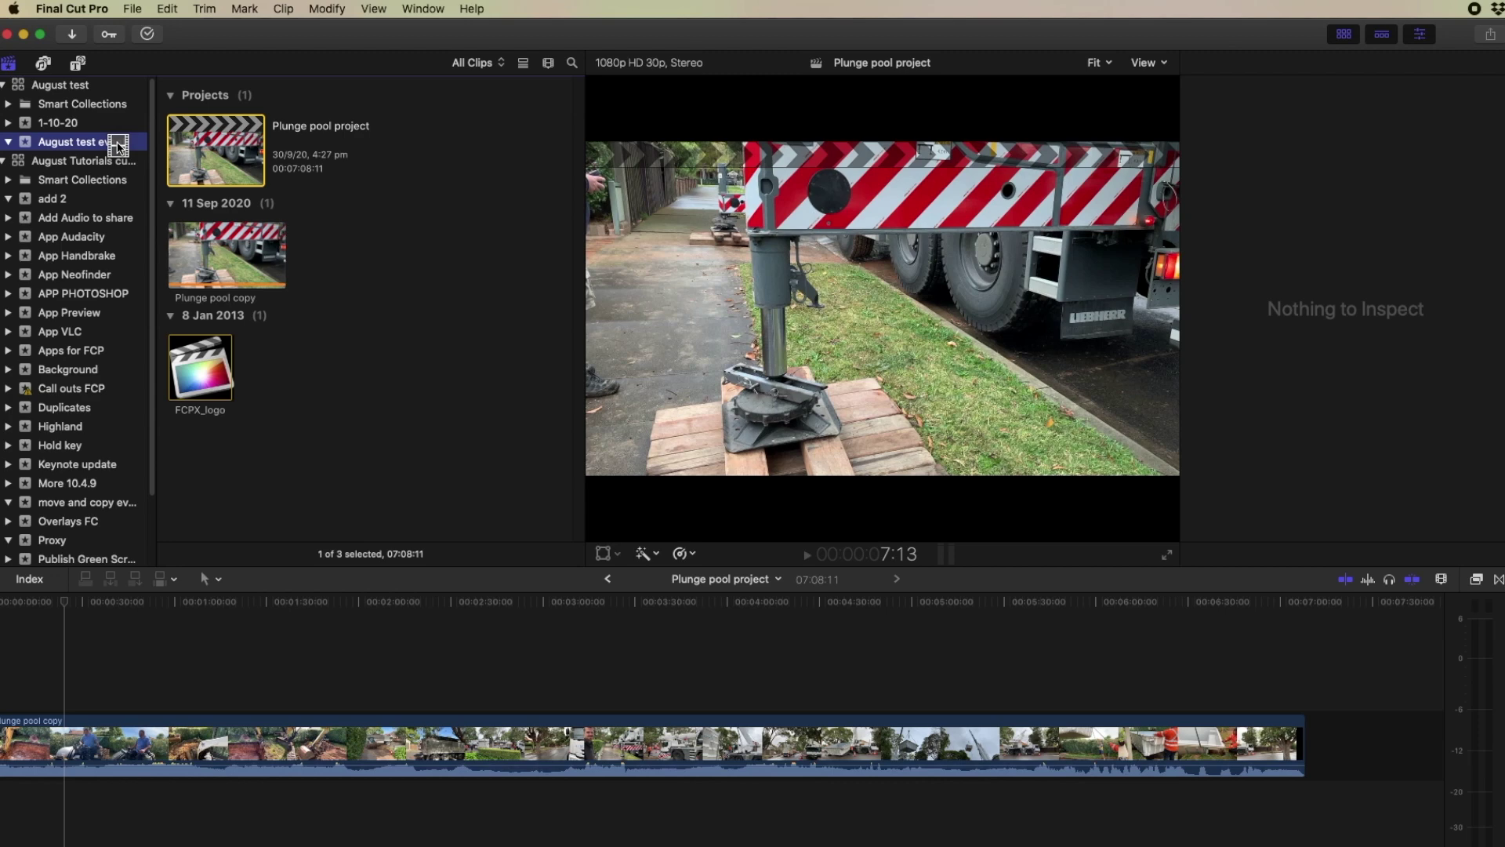
left_click_drag(119, 145, 119, 147)
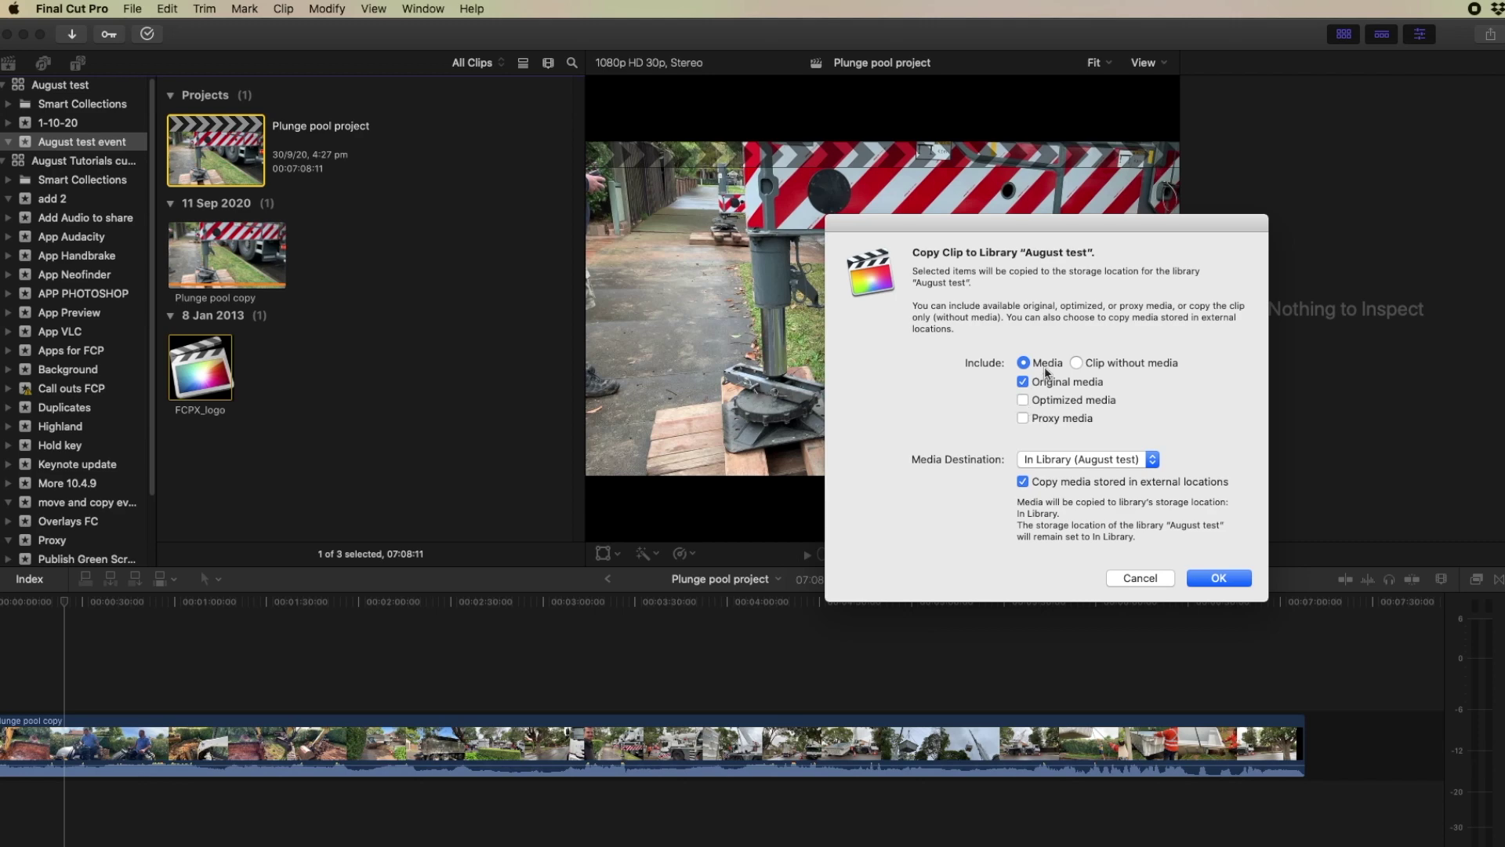
left_click(1236, 580)
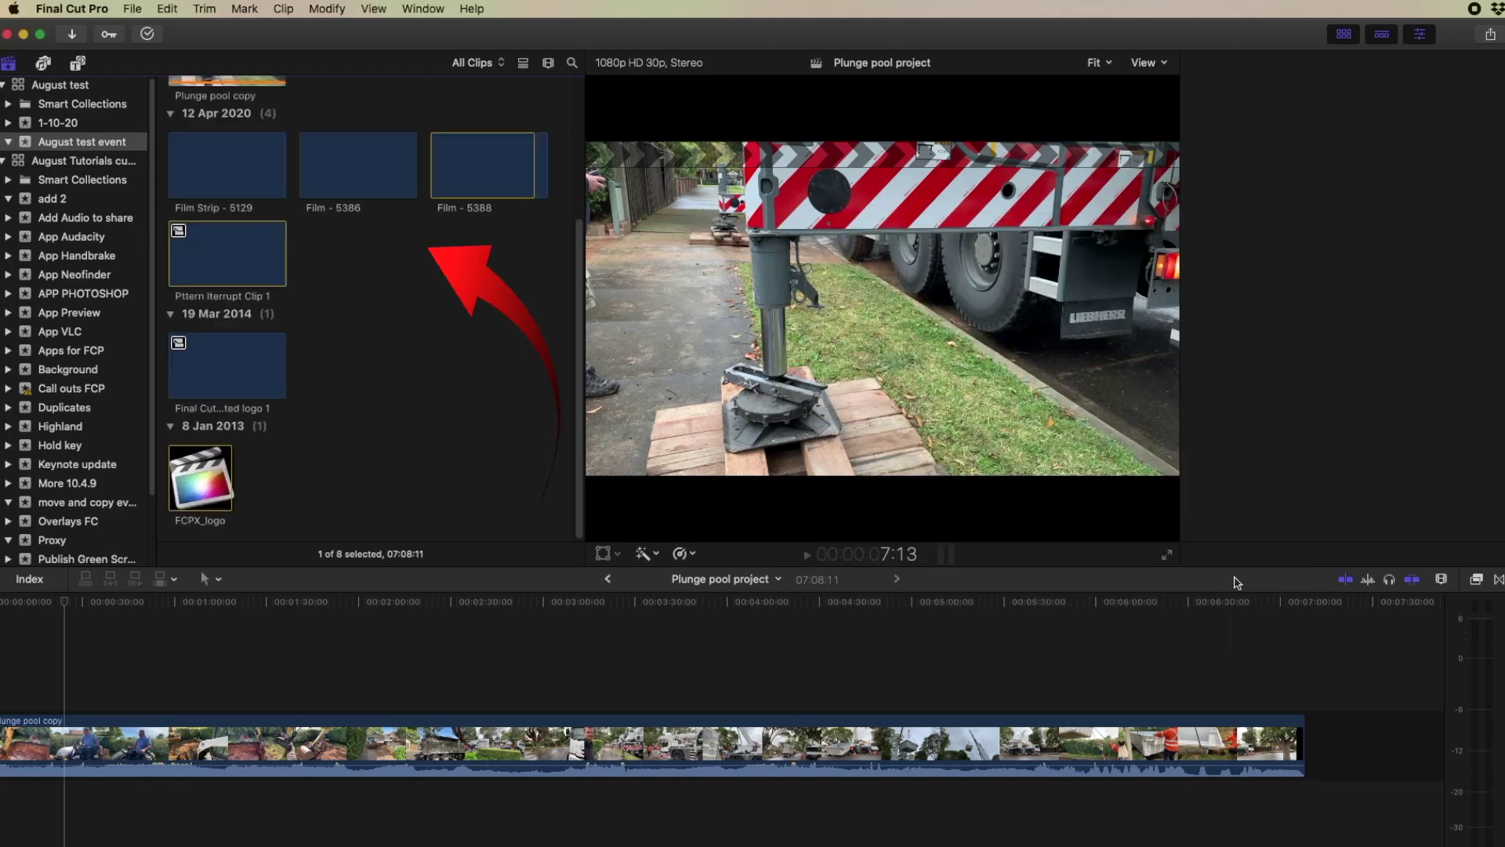
scroll(445, 337, "up", 2)
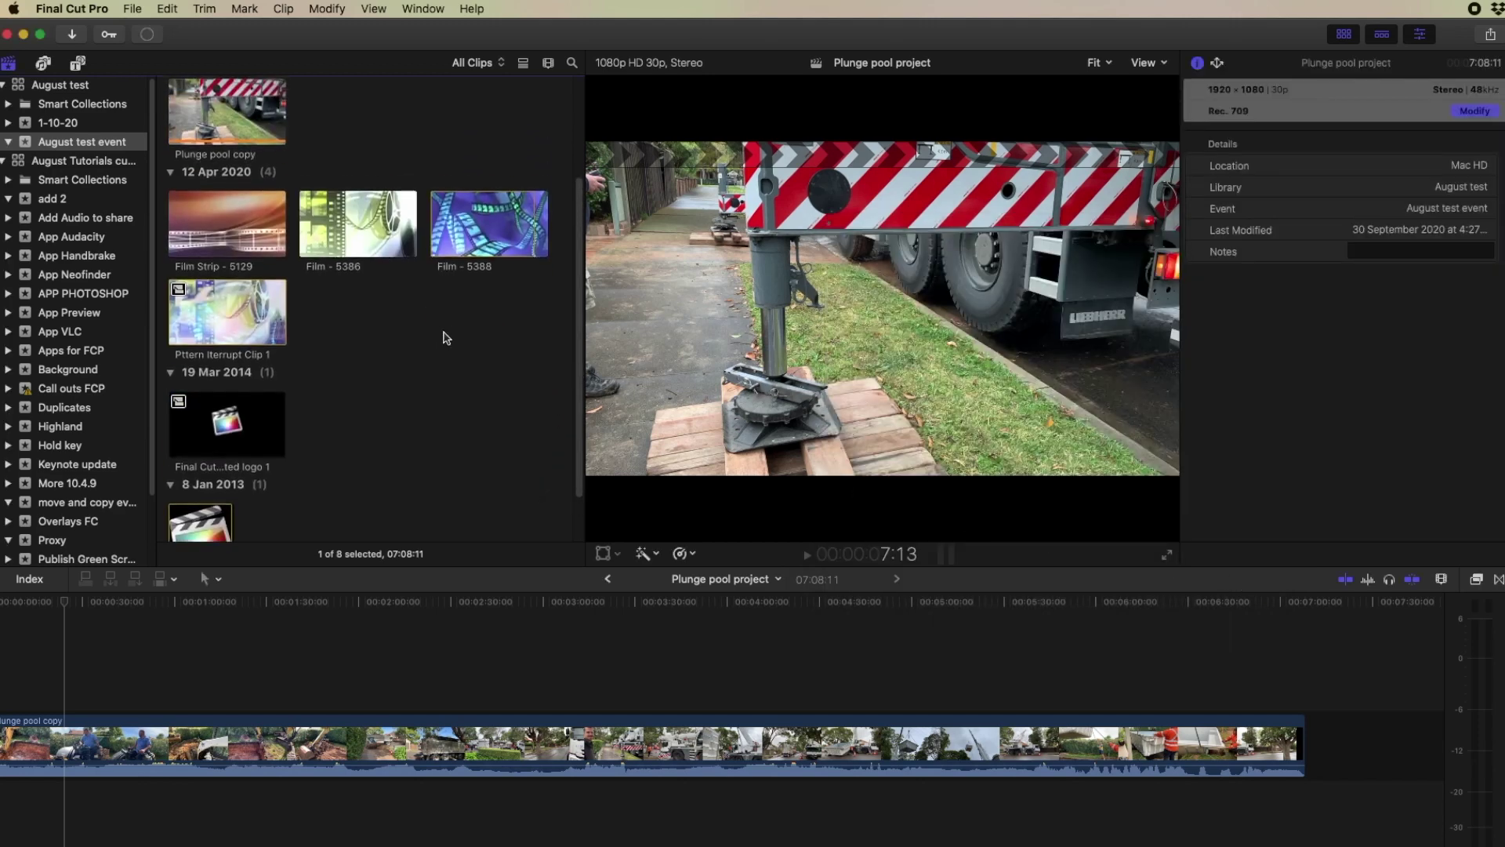
scroll(445, 337, "up", 2)
scroll(242, 312, "down", 2)
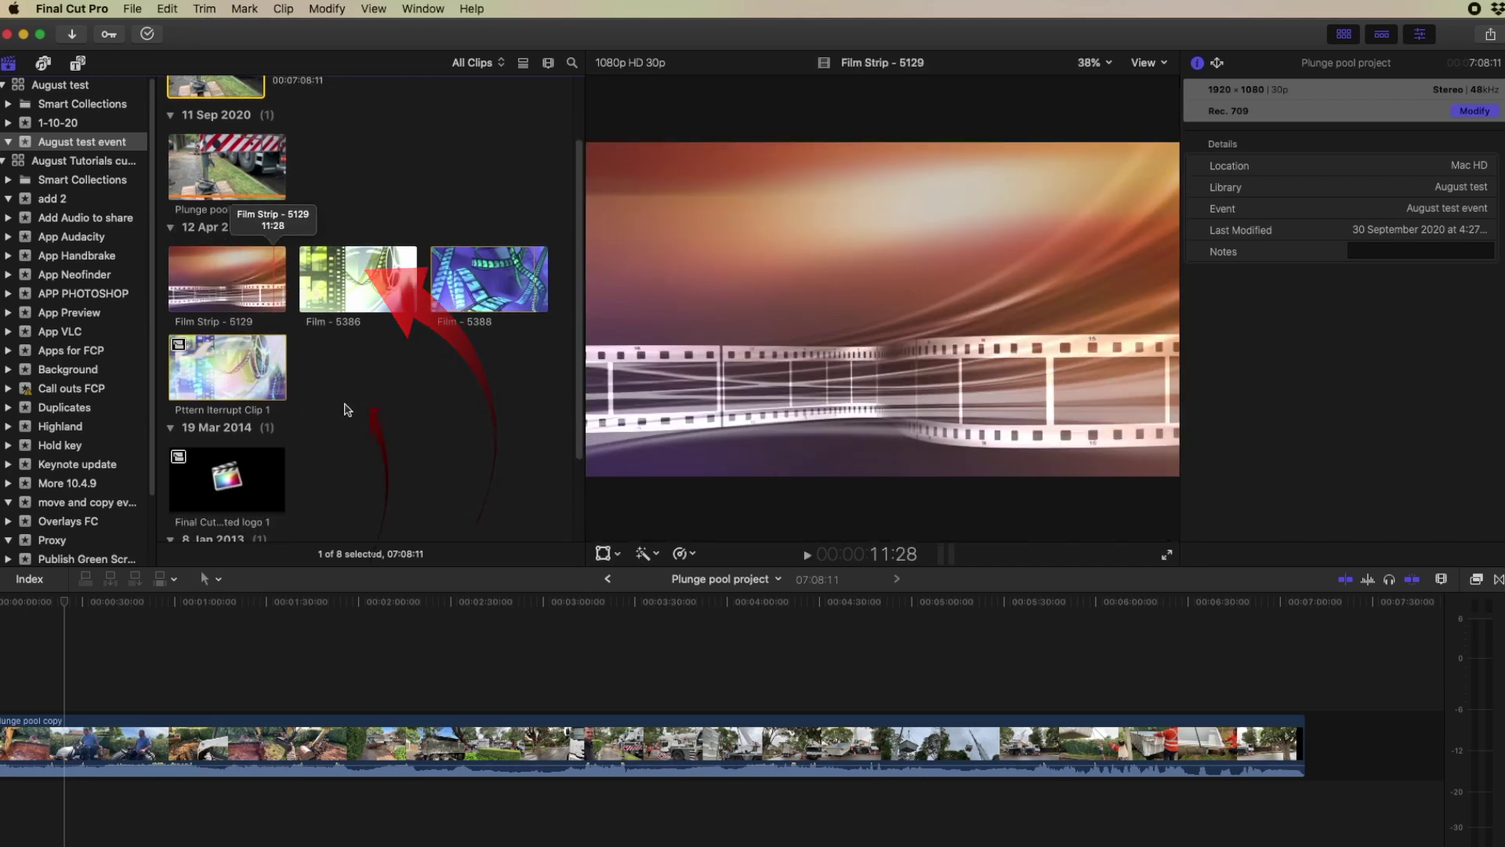
scroll(334, 379, "down", 2)
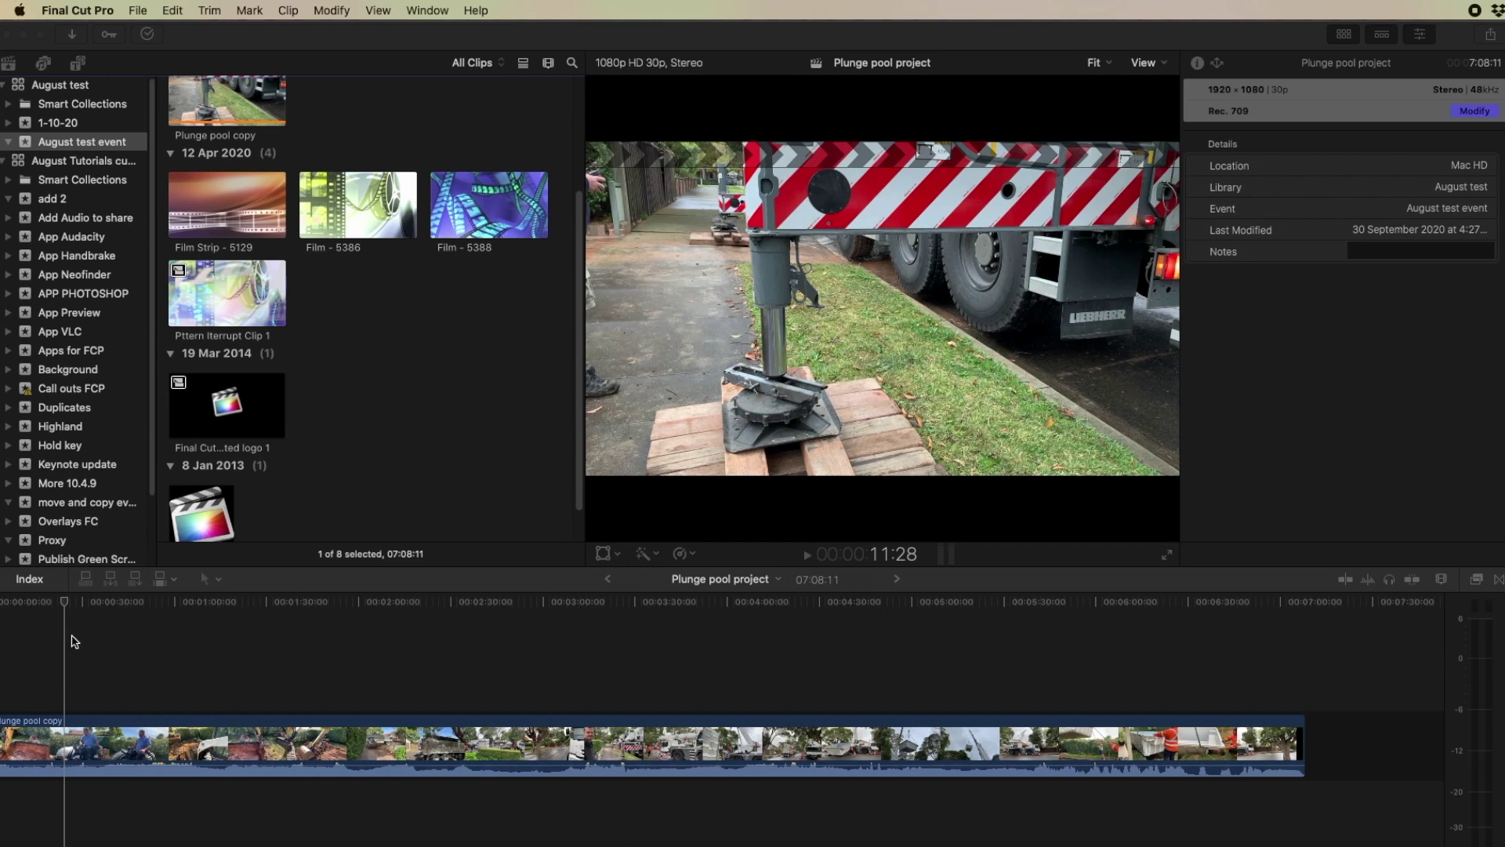
Step: Send the Plunge pool copy clip in the August test event to the trash
scroll(292, 118, "up", 5)
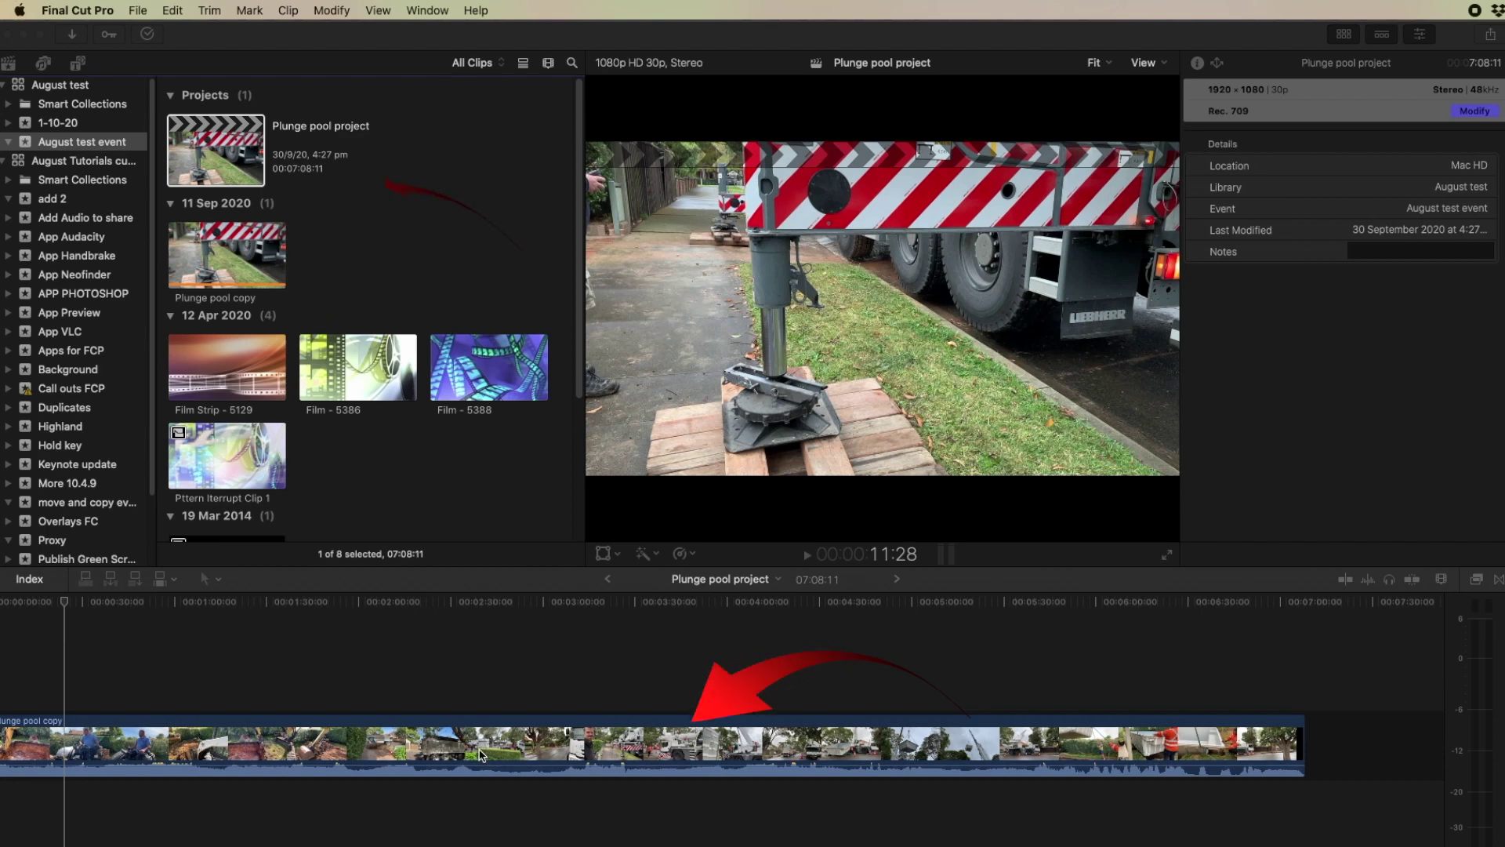
left_click(248, 257)
right_click(248, 257)
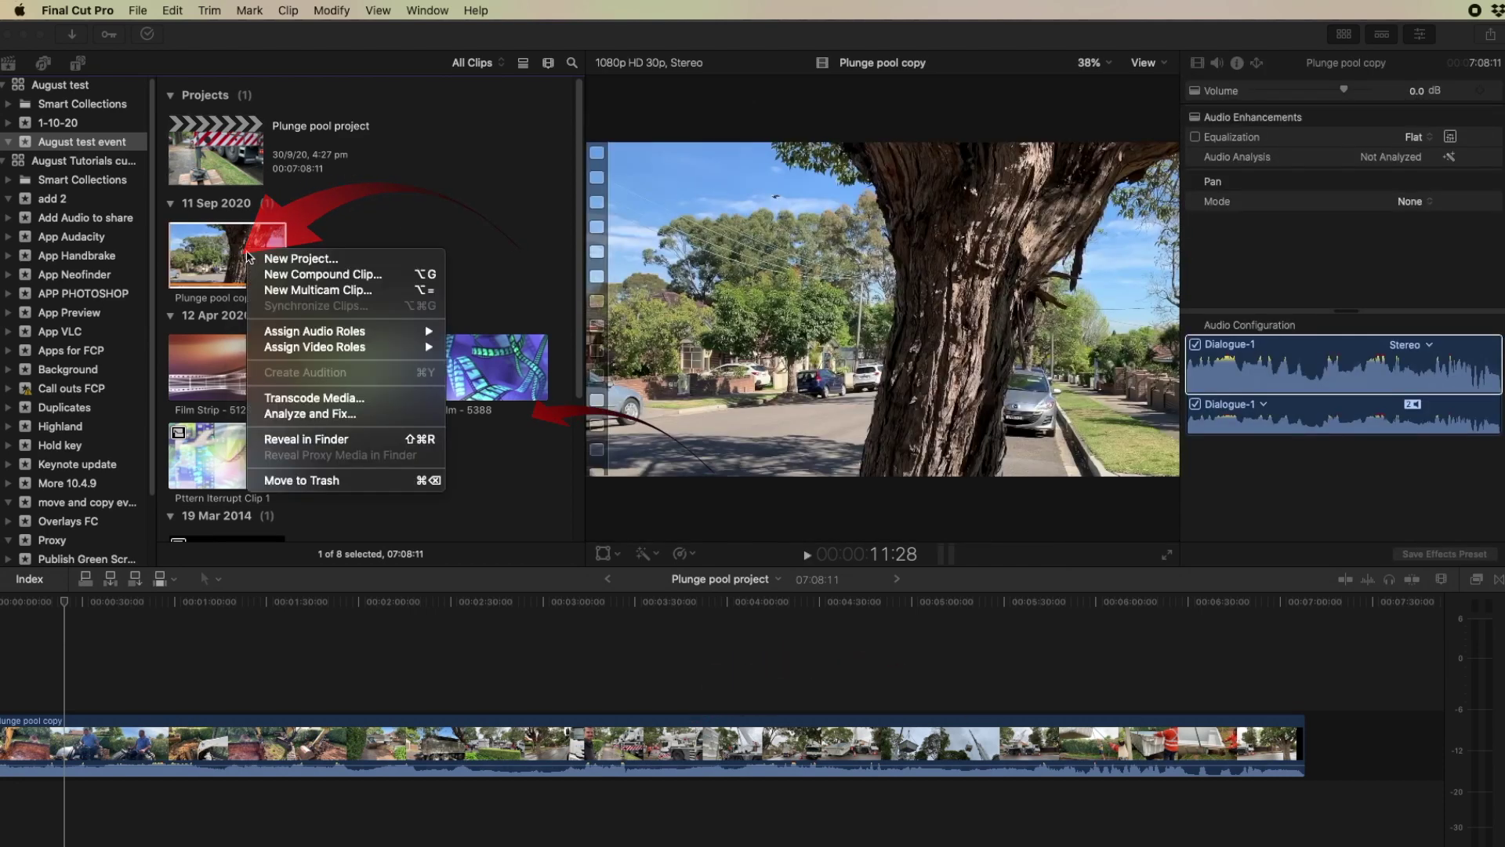
left_click(333, 480)
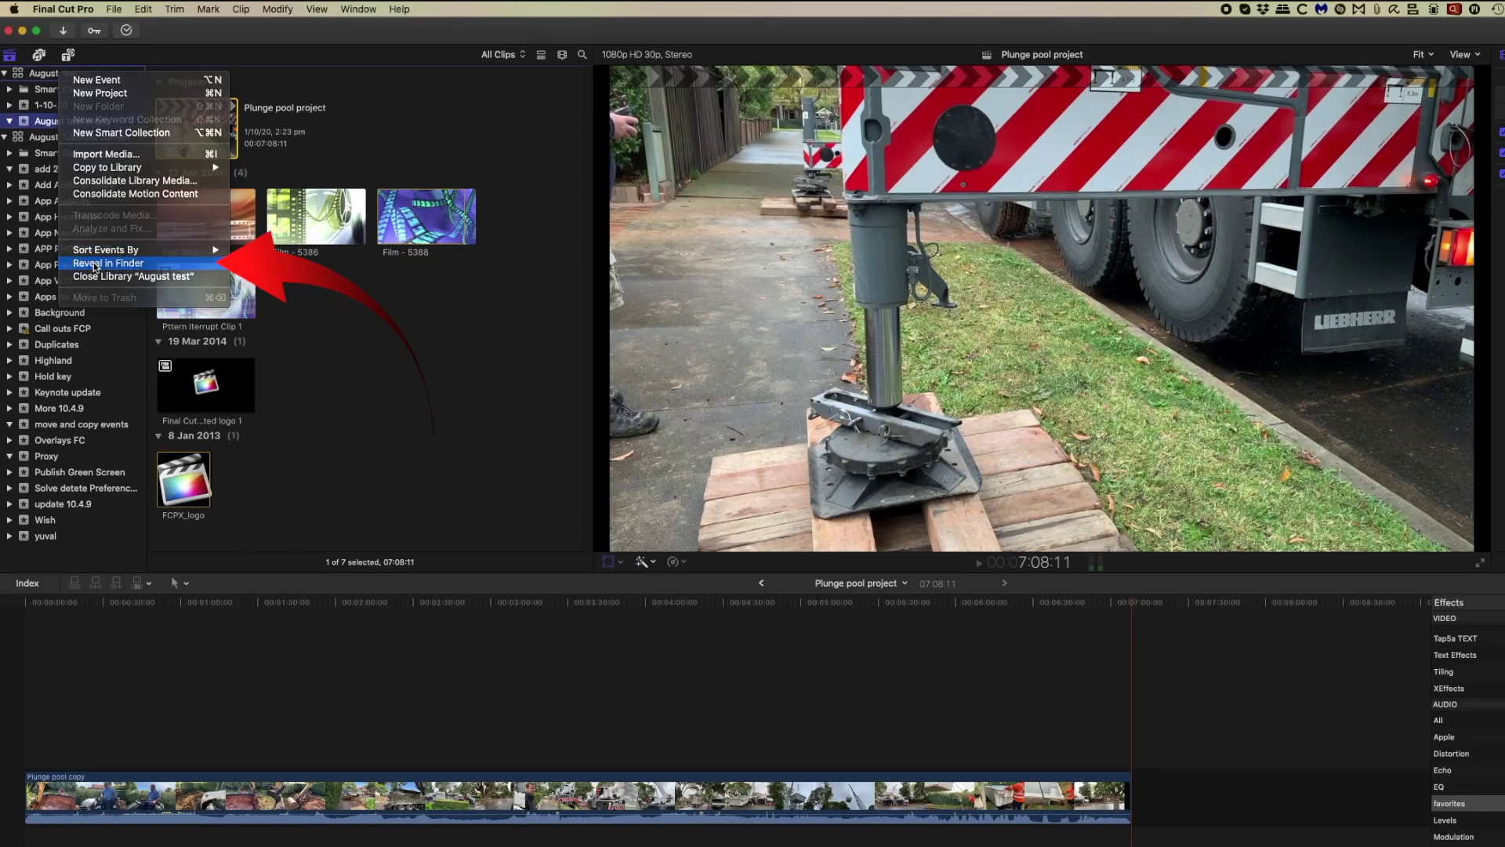
Step: Show the August test library in Finder and open its package contents to check Original Media
left_click(94, 267)
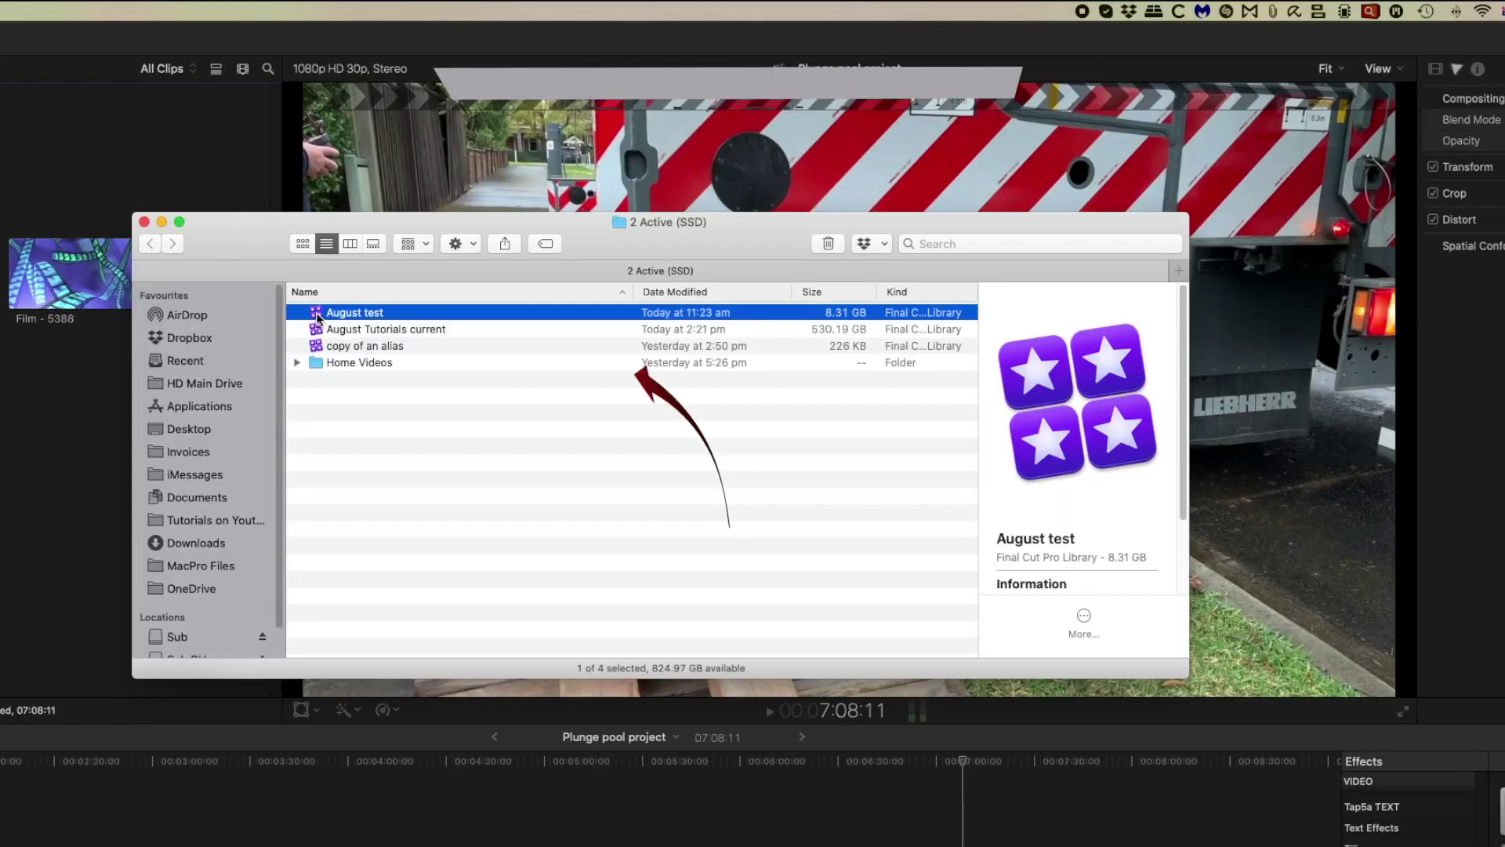
right_click(318, 317)
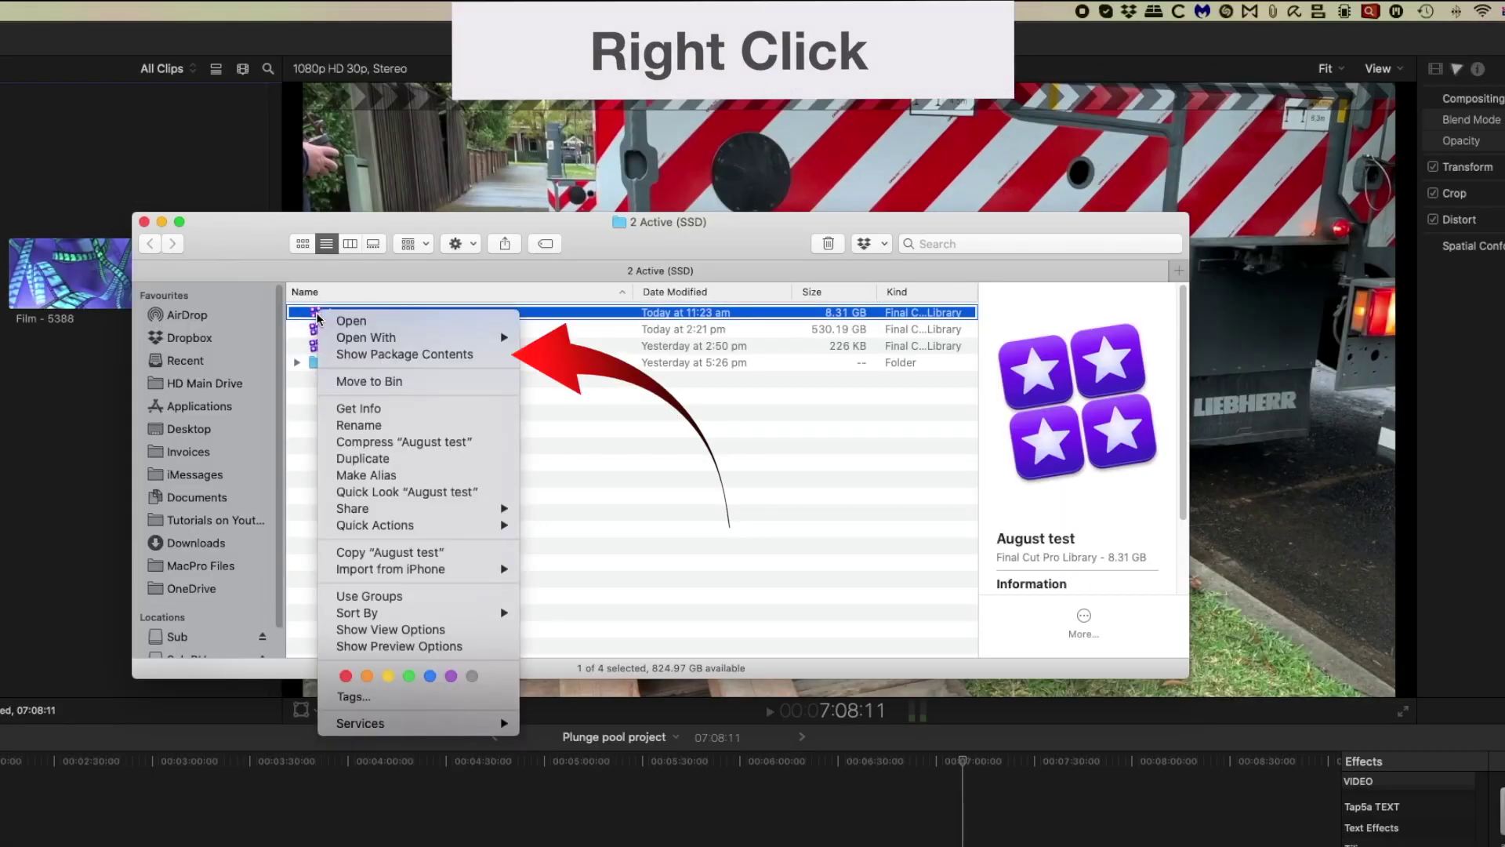
left_click(367, 356)
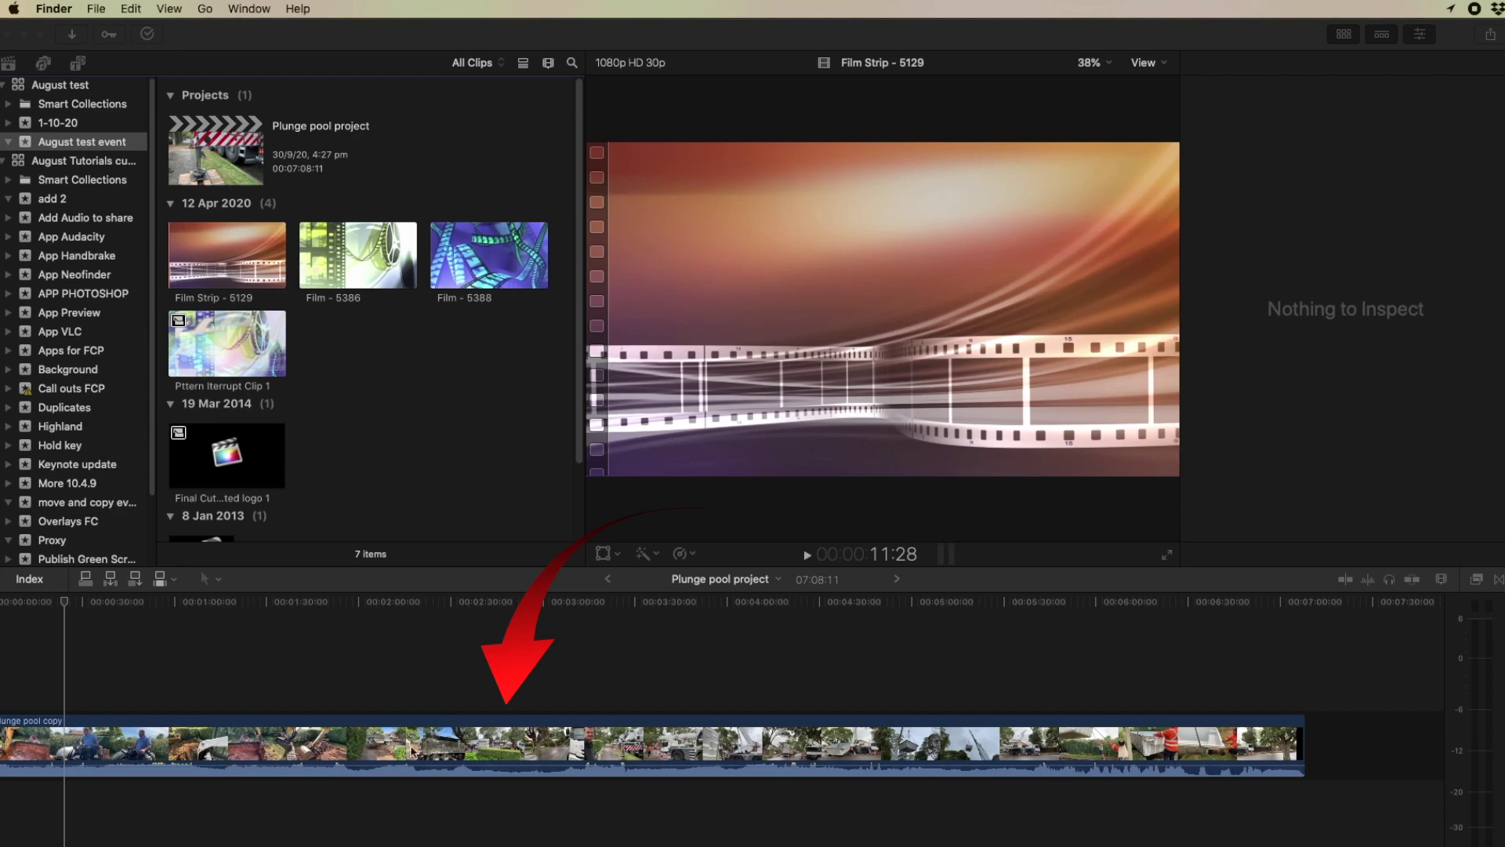
Step: Remove the Plunge pool copy clip from the Plunge pool project timeline
right_click(576, 624)
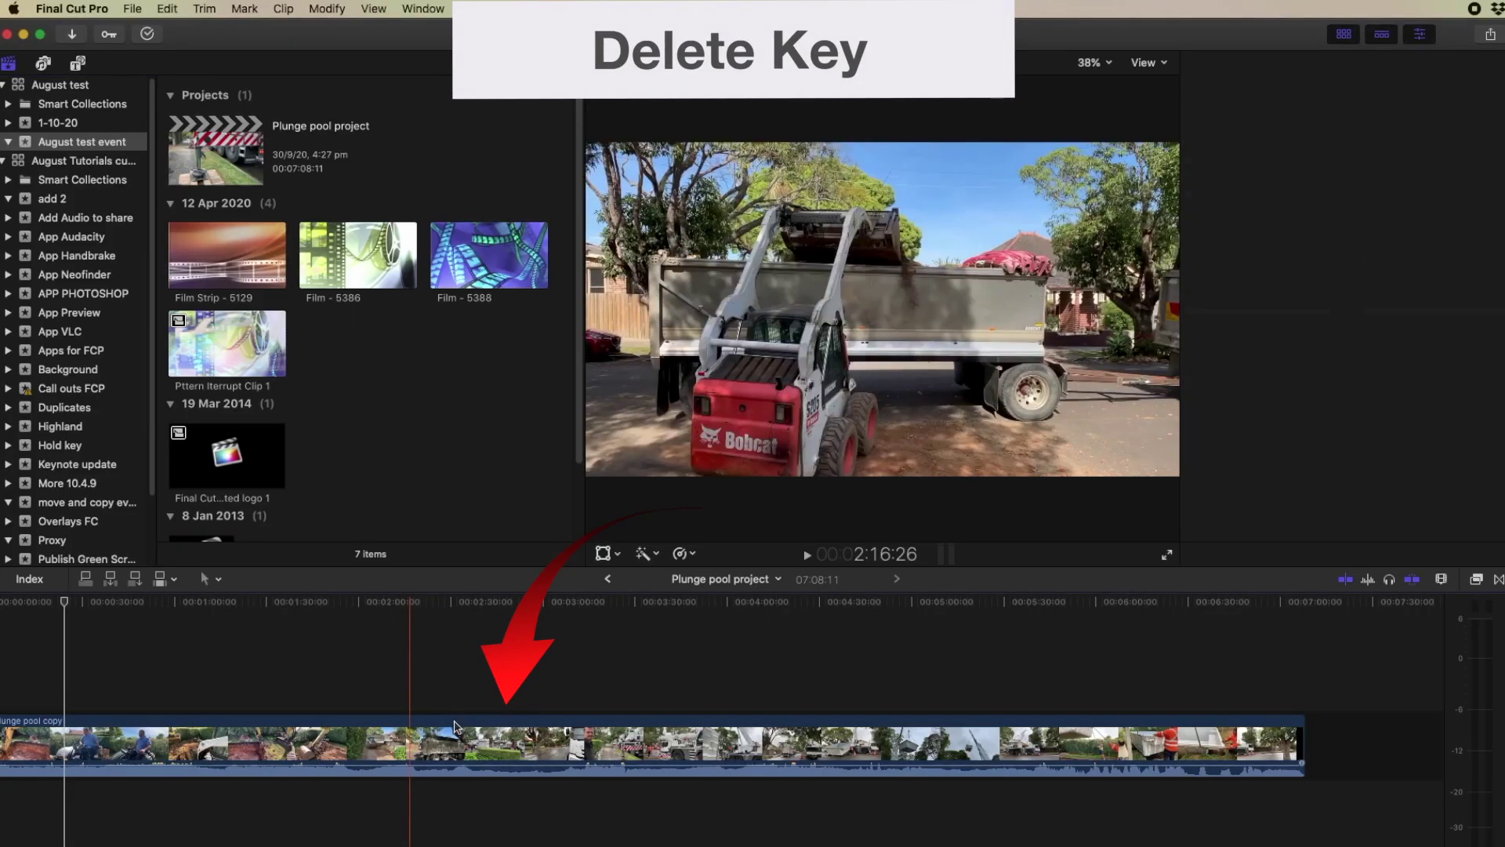
left_click(455, 725)
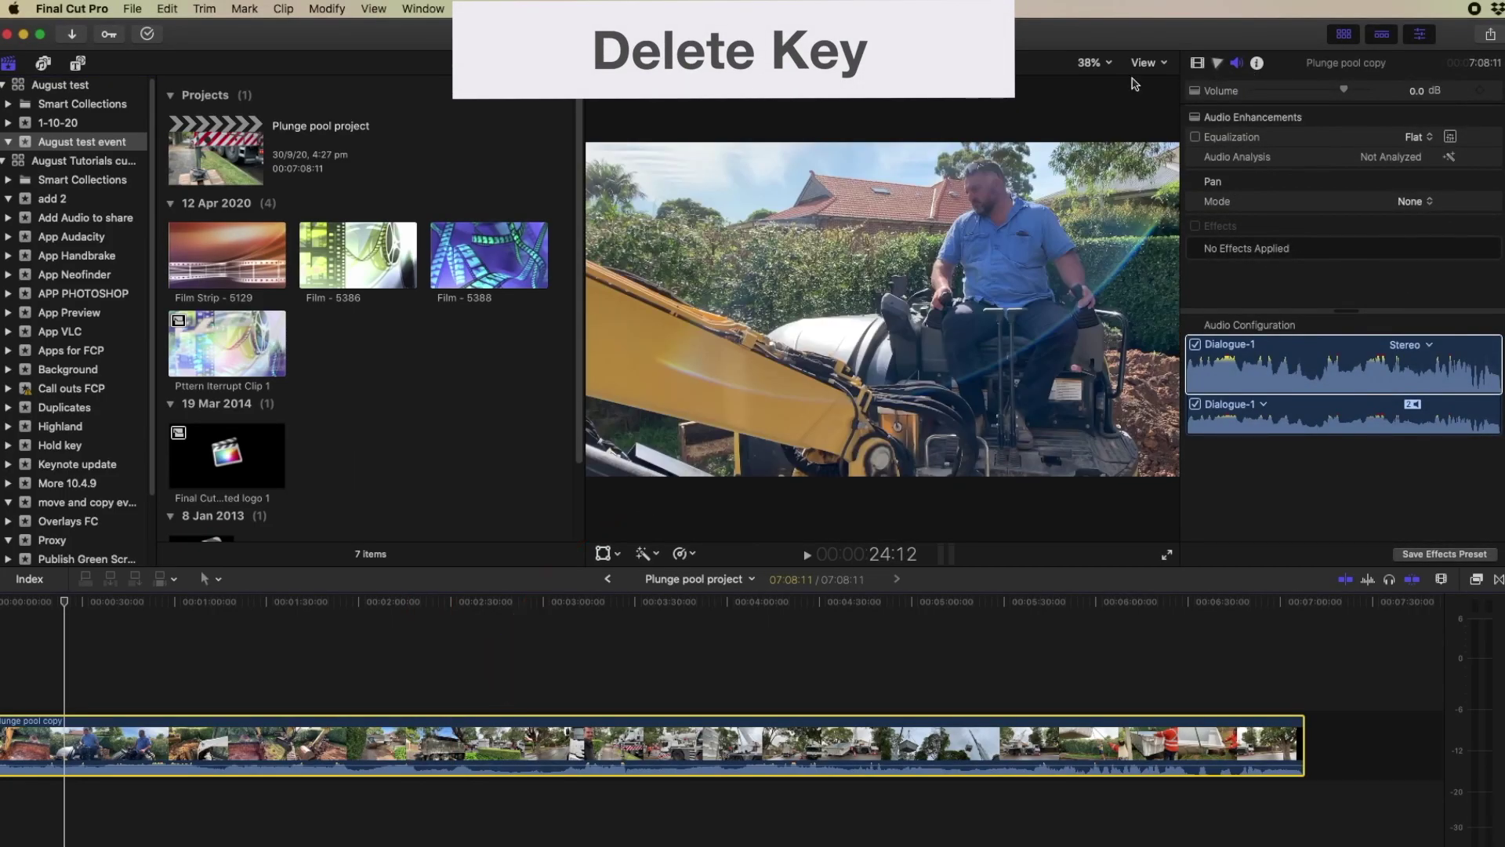
key("Delete")
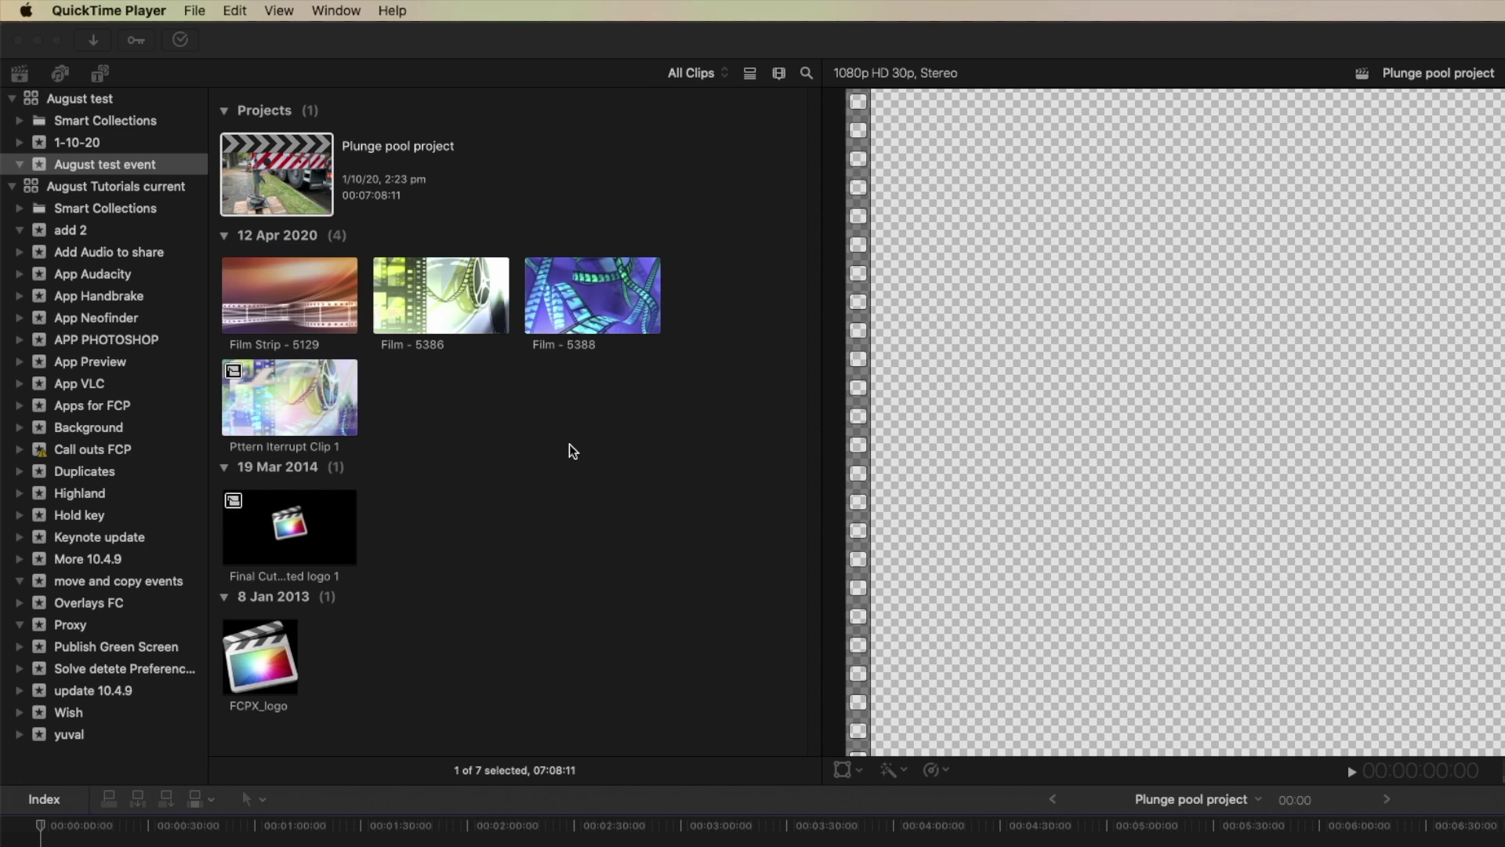
Step: Reveal the August test library in Finder and view its package's Original Media files
right_click(91, 100)
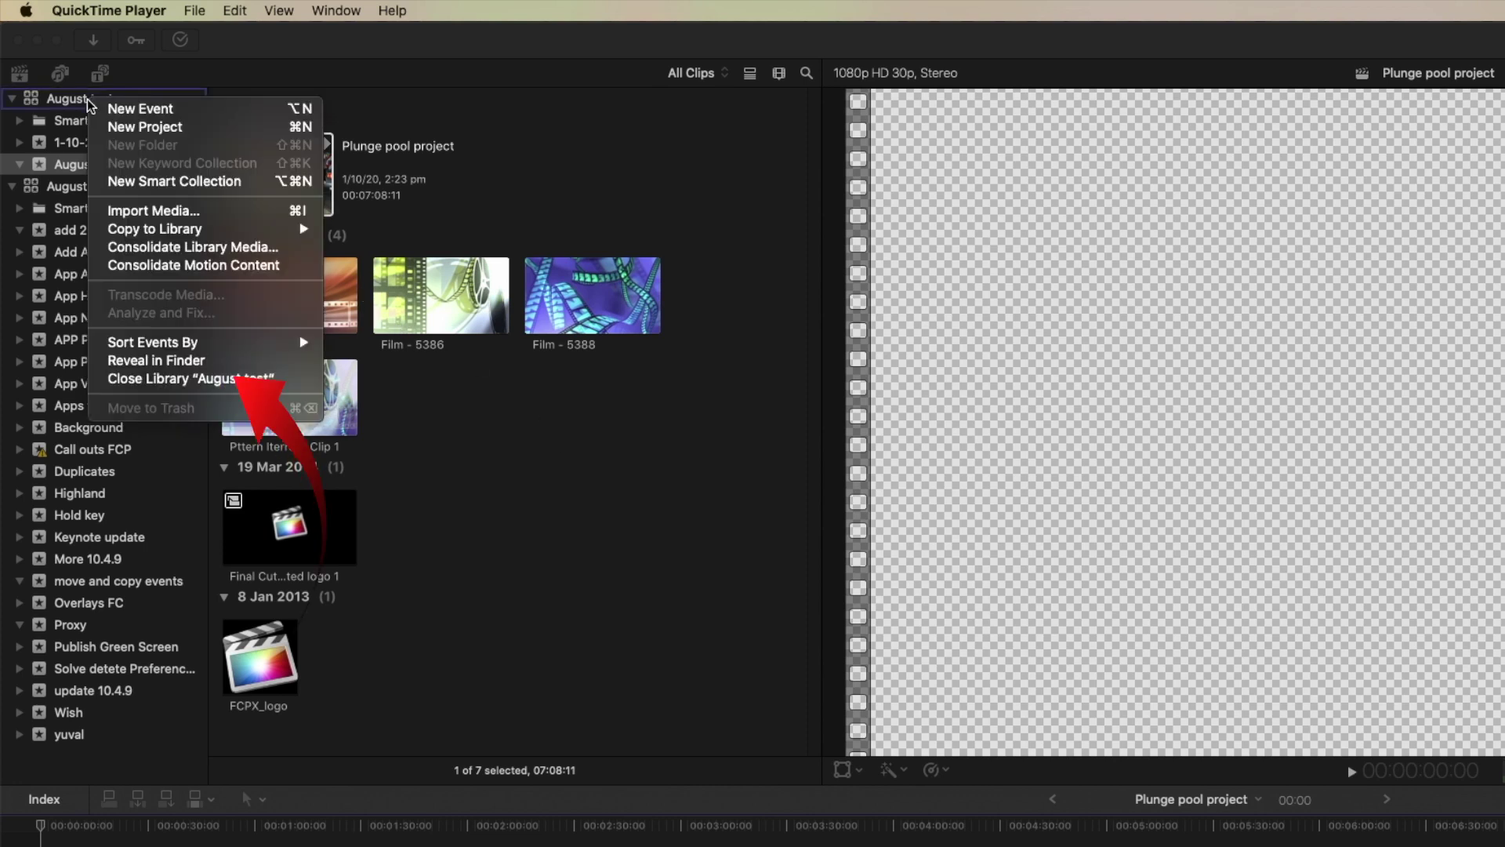
left_click(169, 361)
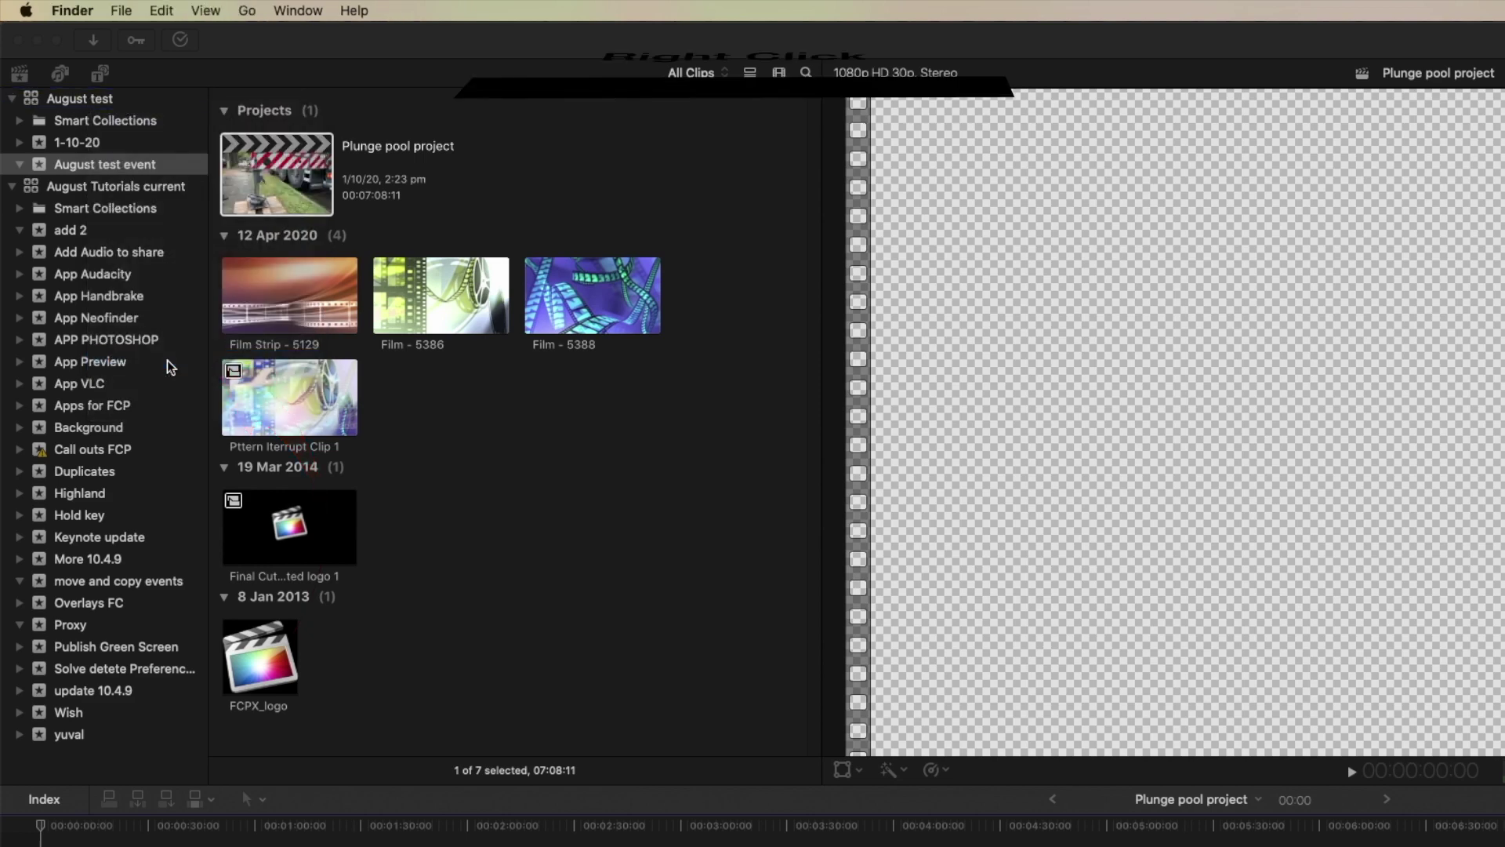
right_click(835, 317)
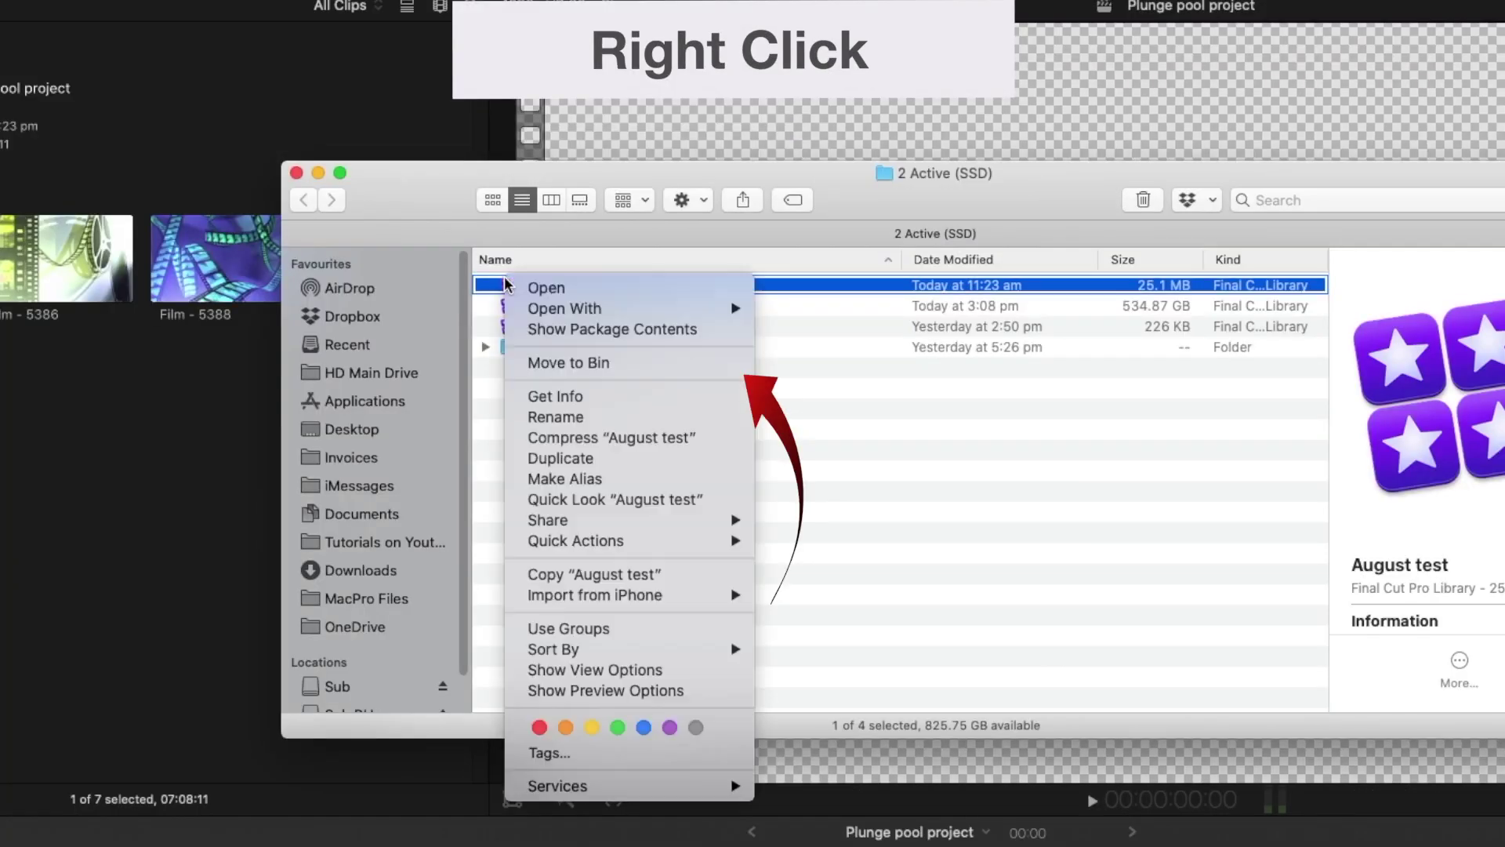
left_click(591, 330)
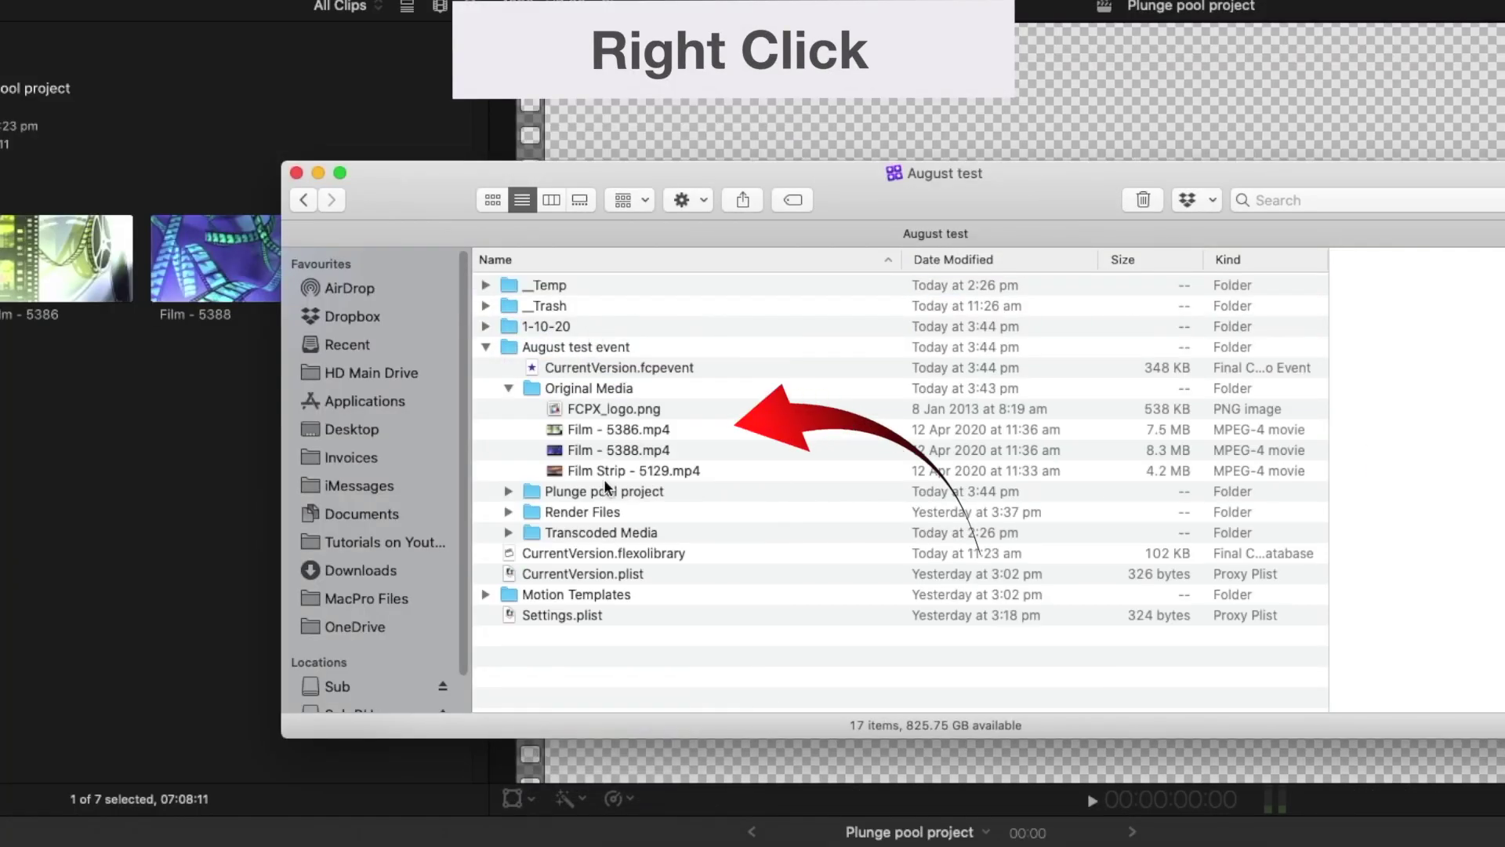